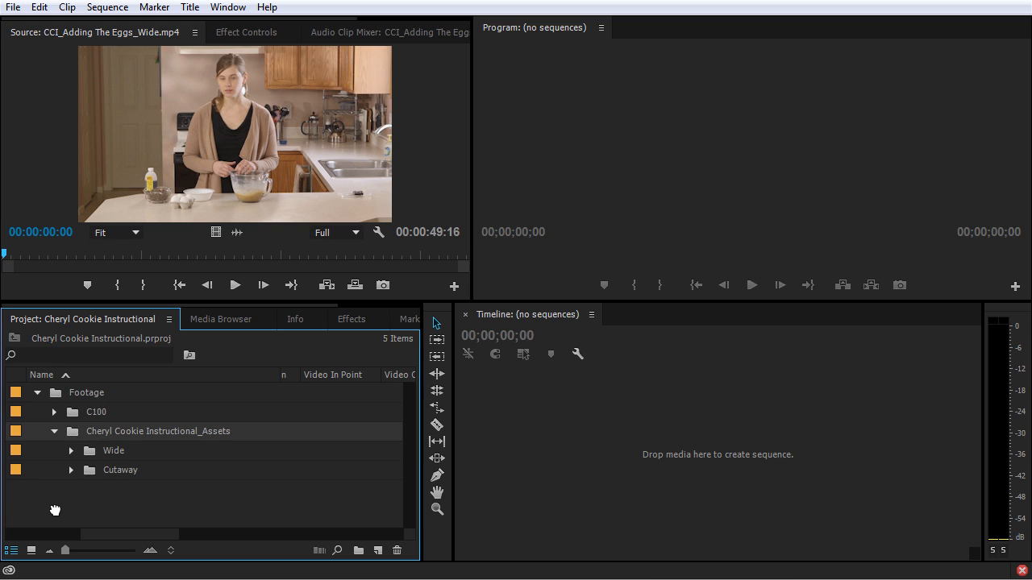
# Move the Cheryl Cookie Instructional_Assets bin out of Footage to the project's root level and delete the Footage bin.
pyautogui.moveTo(54, 510); pyautogui.dragTo(54, 511)
pyautogui.click(58, 452)
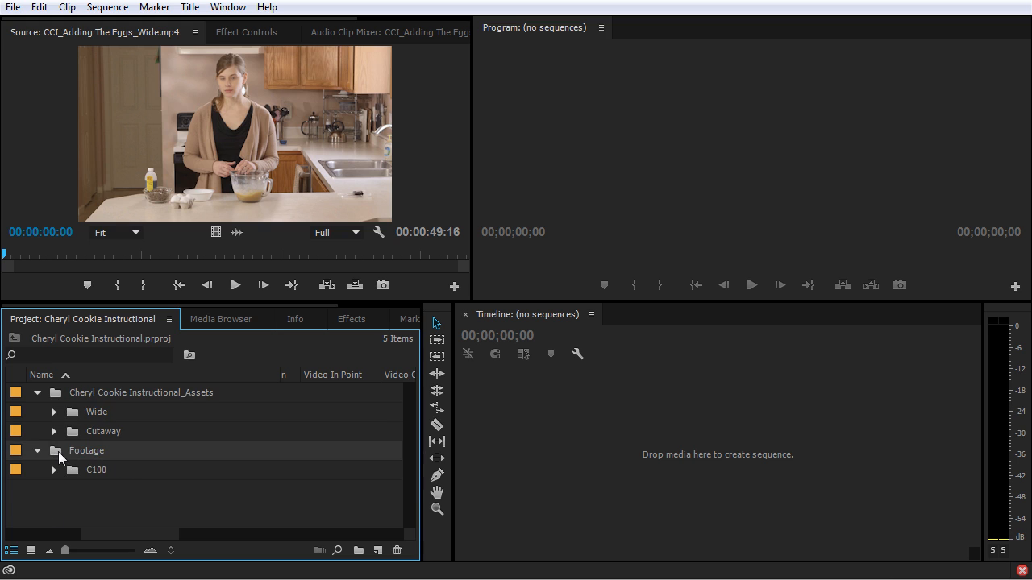
pyautogui.press('Delete')
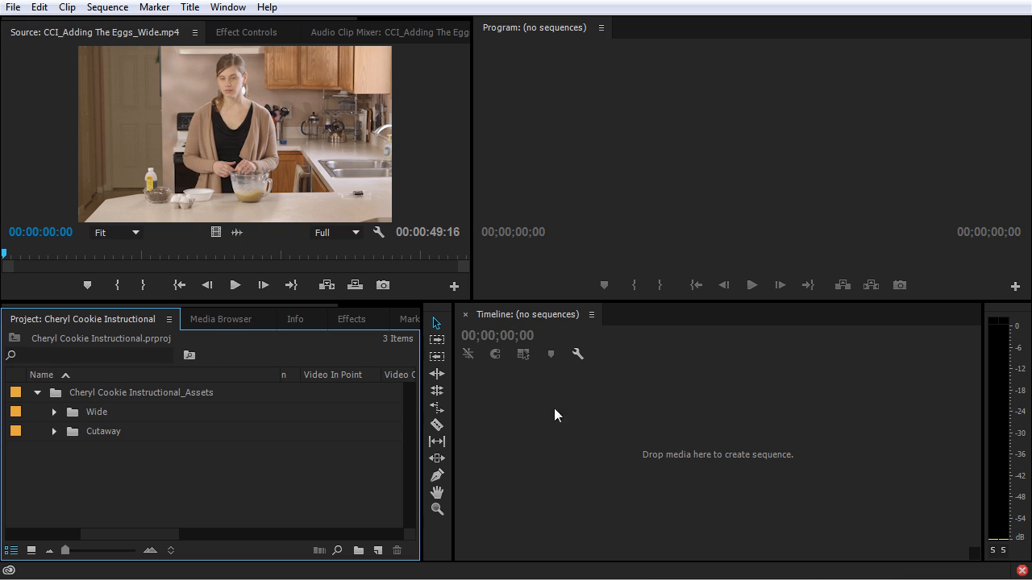
# Expand the Wide bin and create a sequence from the CCI_Intro_Wide.mp4 clip in the empty timeline.
pyautogui.click(502, 433)
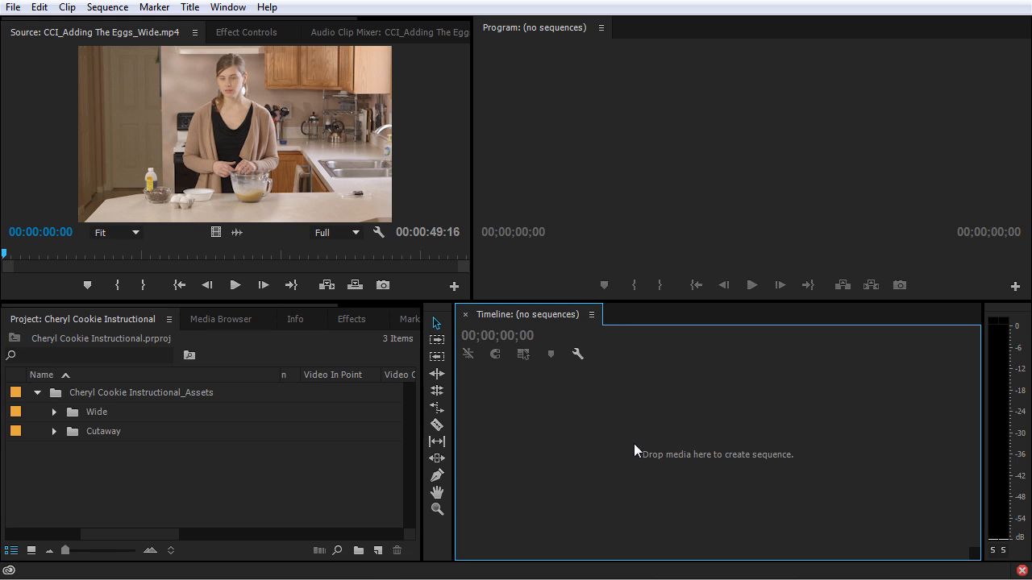
pyautogui.click(55, 411)
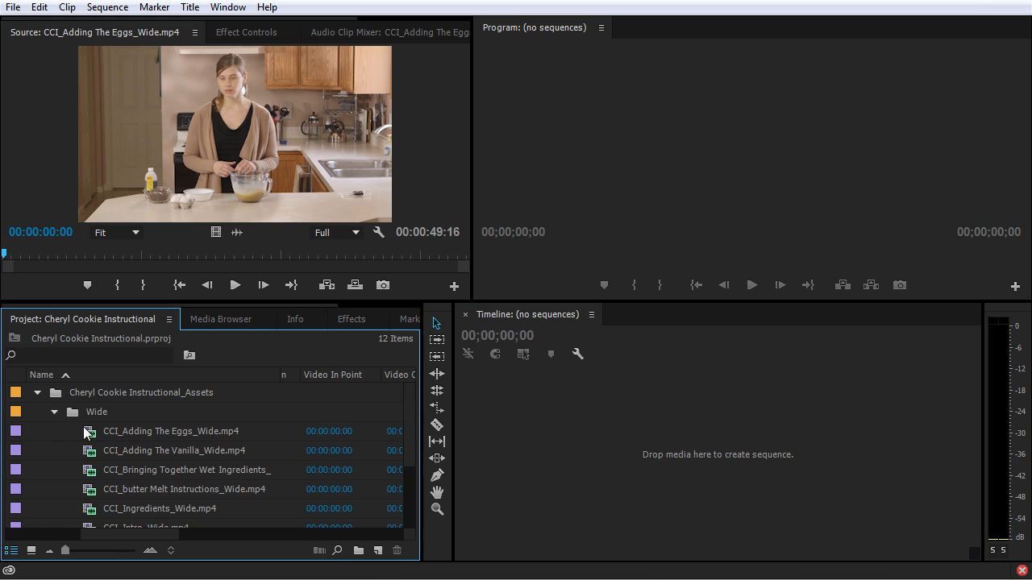
pyautogui.scroll(-3, 105, 426)
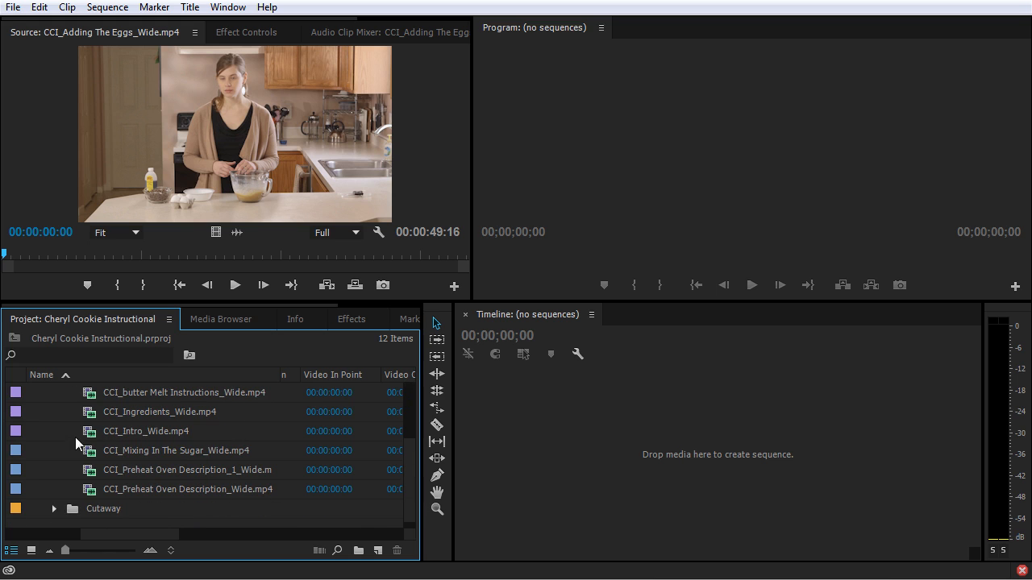
pyautogui.click(89, 434)
pyautogui.moveTo(89, 433); pyautogui.dragTo(719, 453)
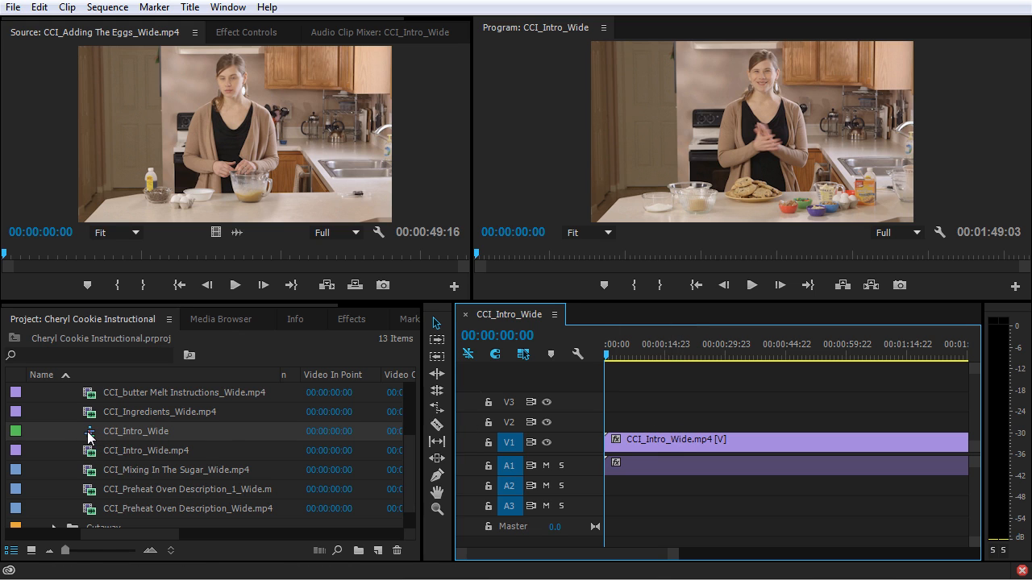
pyautogui.moveTo(90, 437)
pyautogui.moveTo(134, 410); pyautogui.dragTo(220, 415)
pyautogui.click(155, 413)
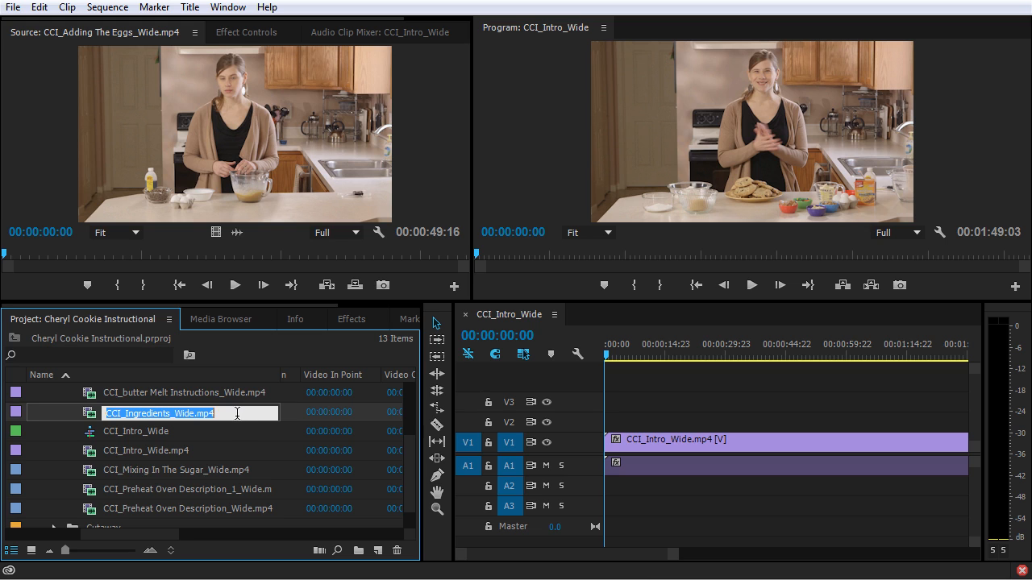
pyautogui.click(92, 415)
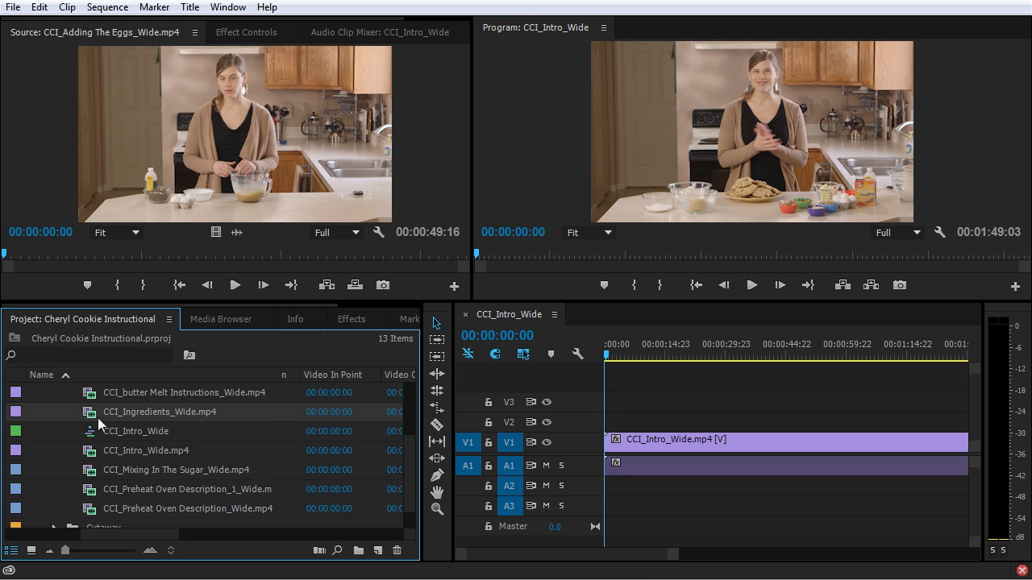
# Show a longer time span in the CCI_Intro_Wide sequence and select its CCI_Intro_Wide.mp4 clip.
pyautogui.click(584, 384)
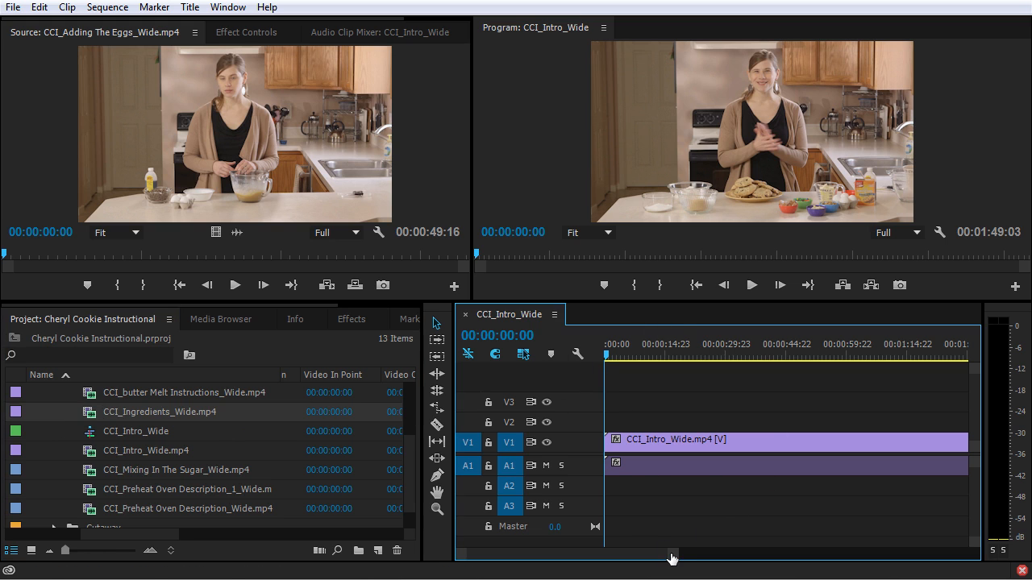
pyautogui.moveTo(670, 556); pyautogui.dragTo(842, 558)
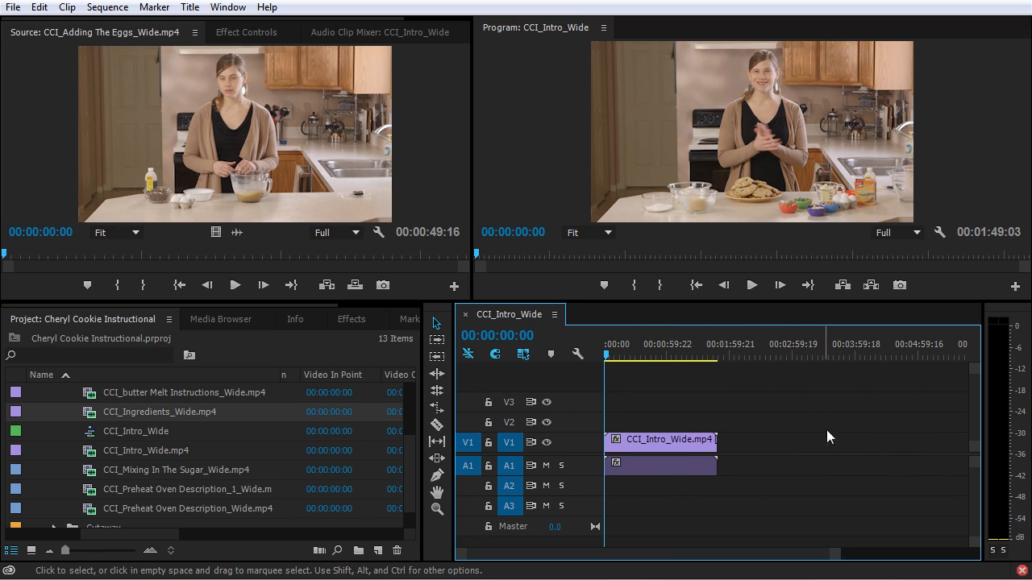
pyautogui.click(677, 437)
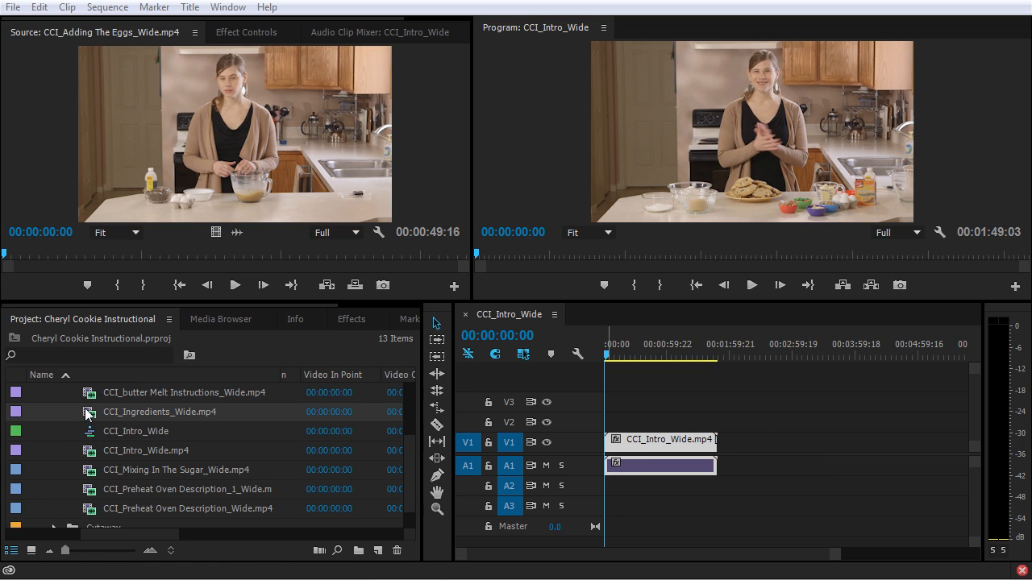
# Create a second sequence that matches the CCI_Mixing In The Sugar_Wide.mp4 clip and collapse the Wide bin.
pyautogui.scroll(-1, 87, 452)
pyautogui.moveTo(88, 455); pyautogui.dragTo(381, 553)
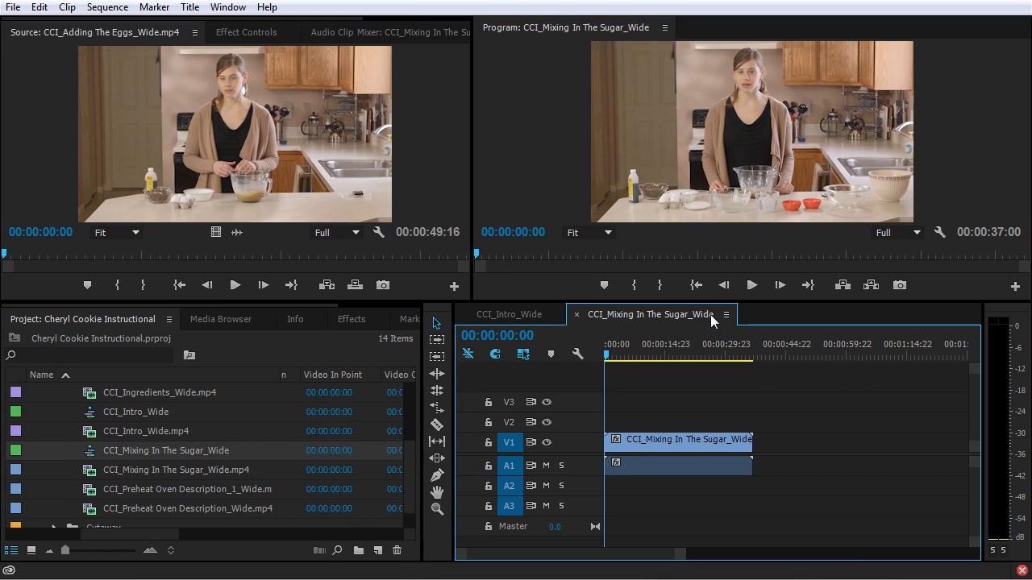
pyautogui.scroll(2, 50, 431)
pyautogui.click(53, 412)
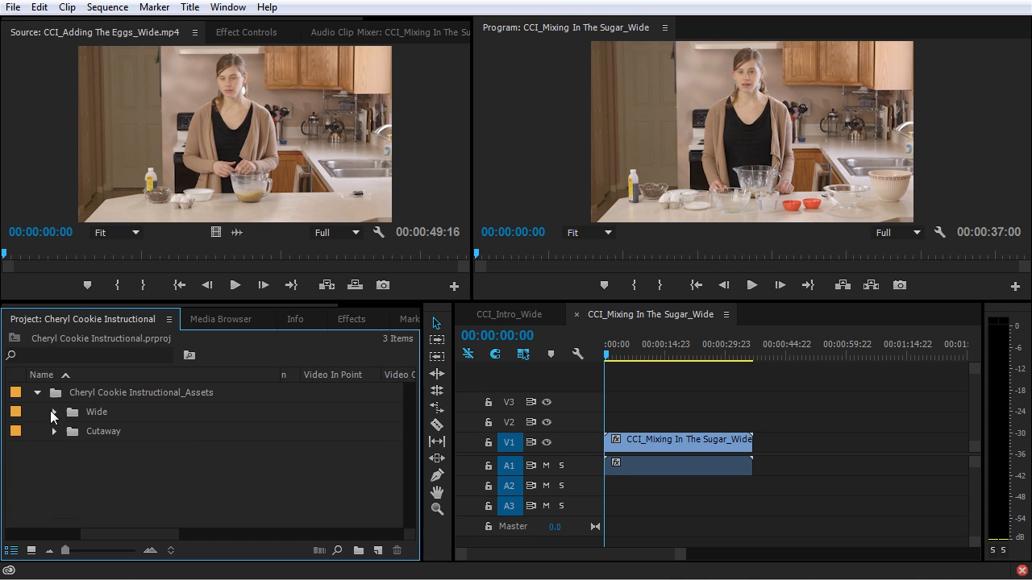
pyautogui.rightClick(185, 461)
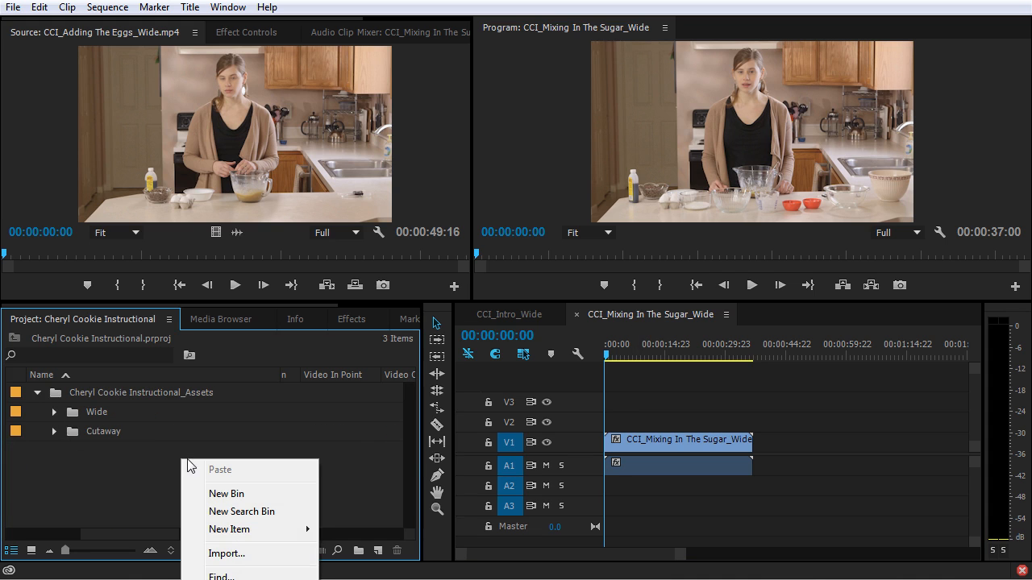
pyautogui.moveTo(258, 532)
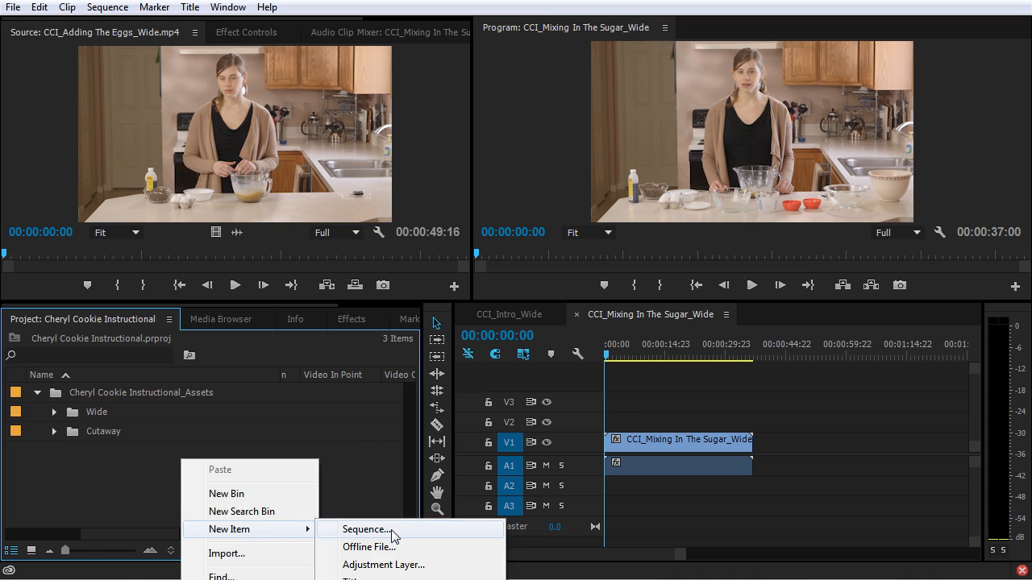
pyautogui.click(389, 529)
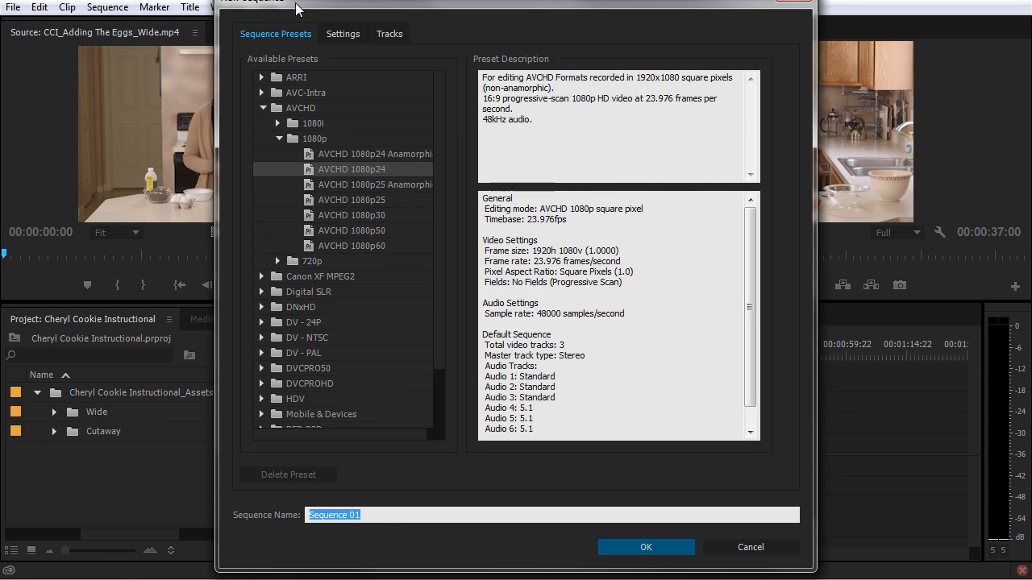
pyautogui.click(767, 547)
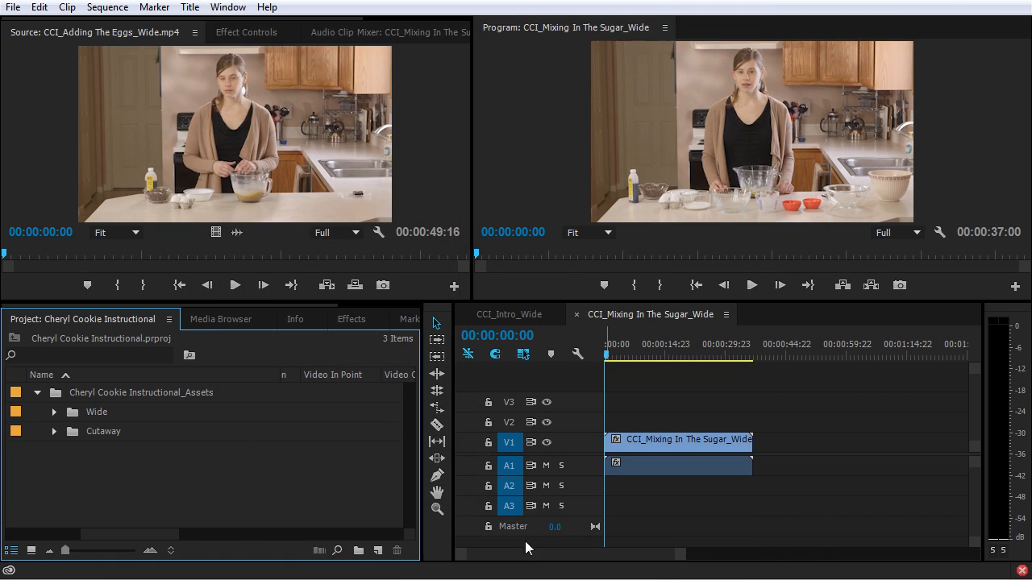
pyautogui.click(378, 551)
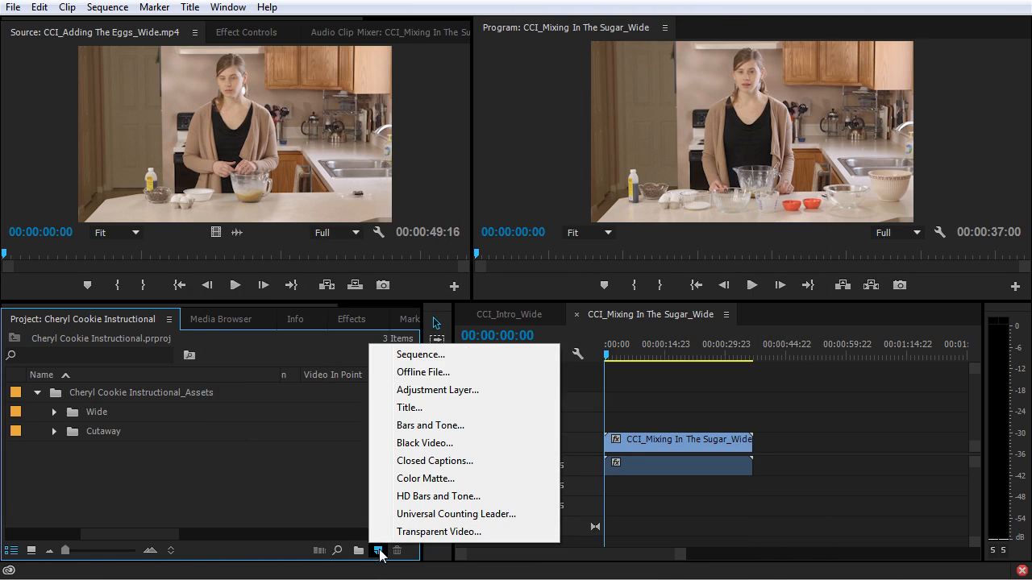
pyautogui.click(423, 358)
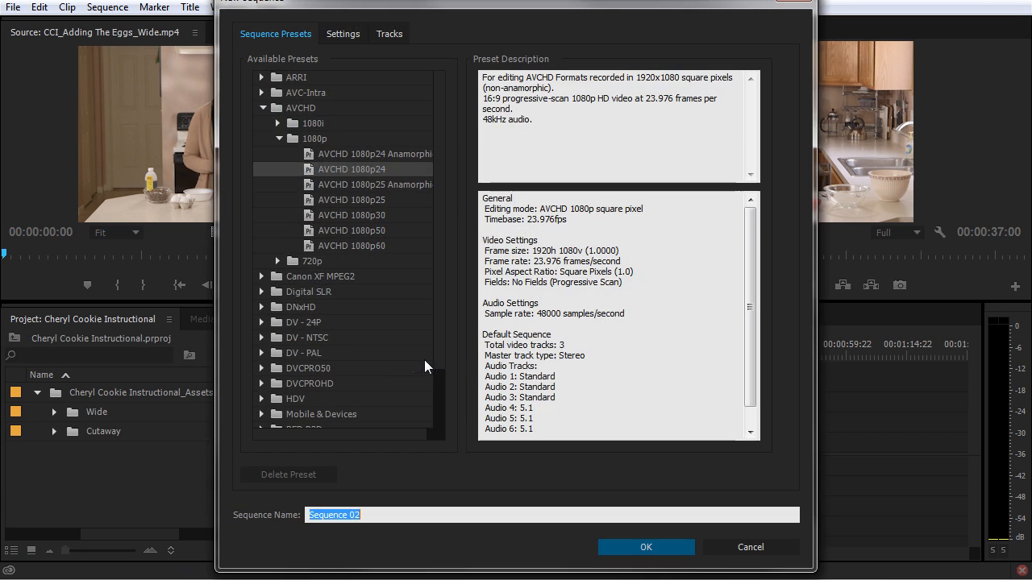
pyautogui.click(761, 547)
# Start a new sequence and examine the AVCHD 1080p24 preset's description, especially its standard and 5.1 audio tracks.
pyautogui.click(14, 12)
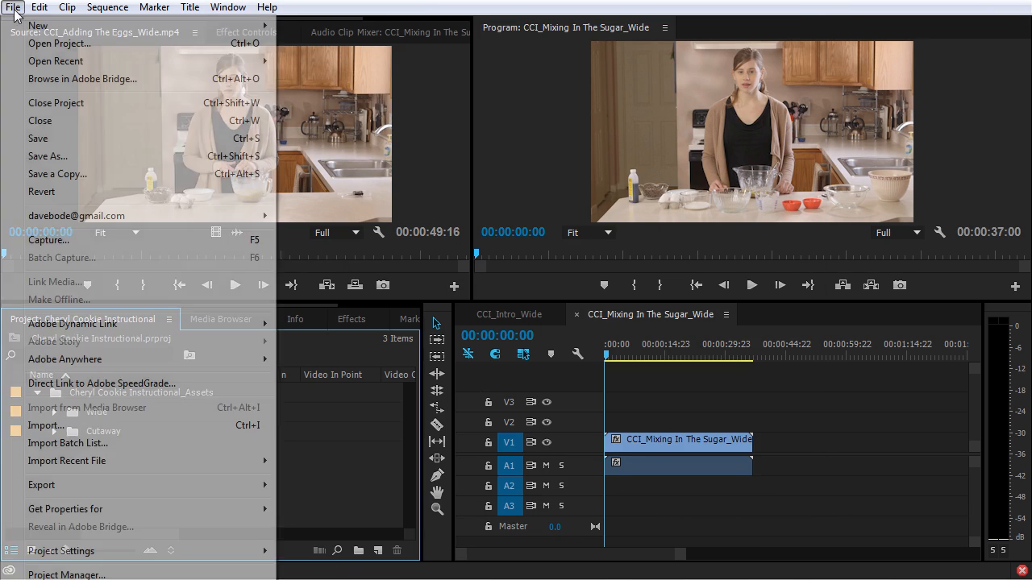
pyautogui.moveTo(84, 30)
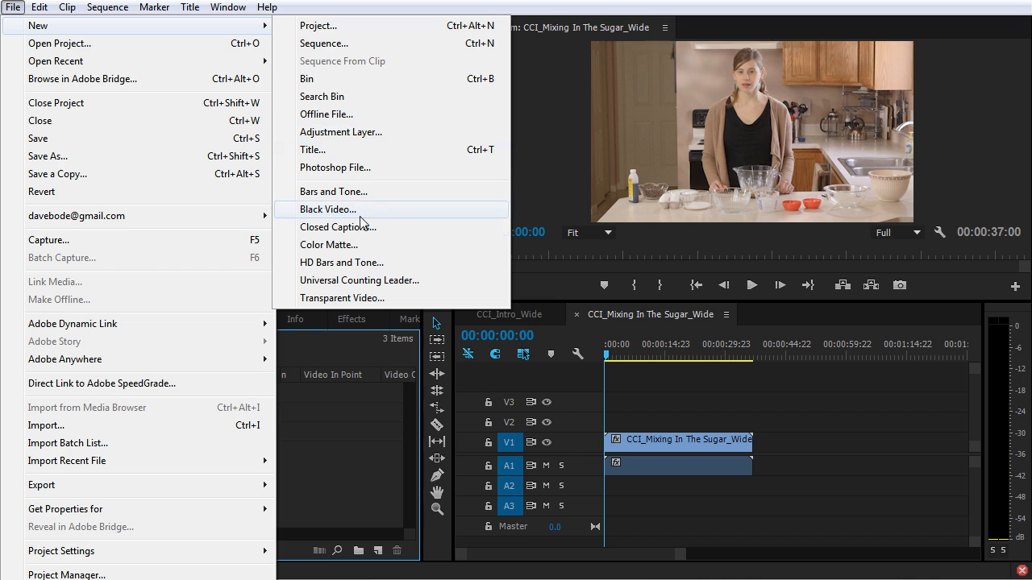
pyautogui.click(377, 46)
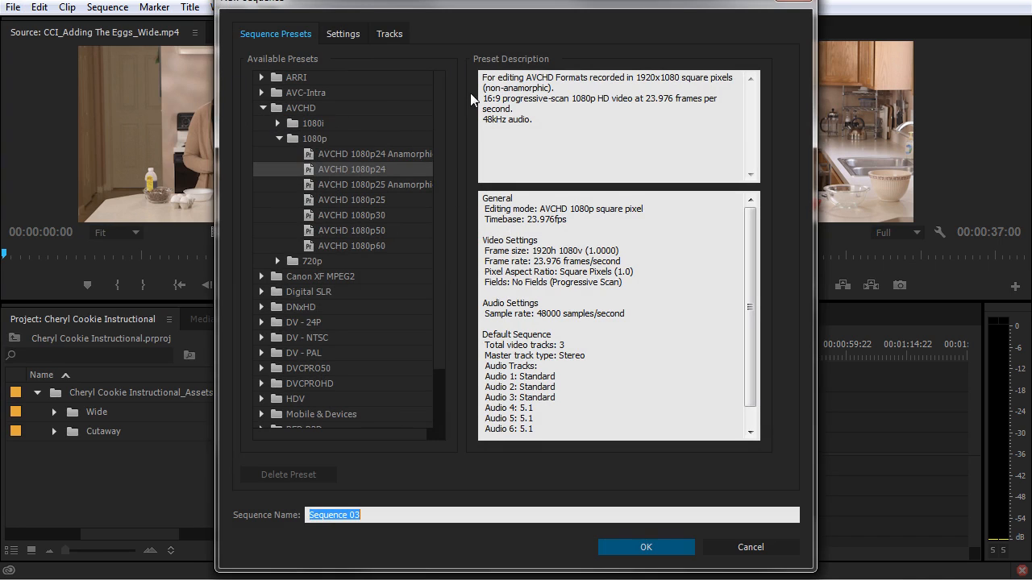
pyautogui.moveTo(441, 96)
pyautogui.mouseDown()
pyautogui.moveTo(448, 123)
pyautogui.moveTo(452, 89)
pyautogui.mouseUp()
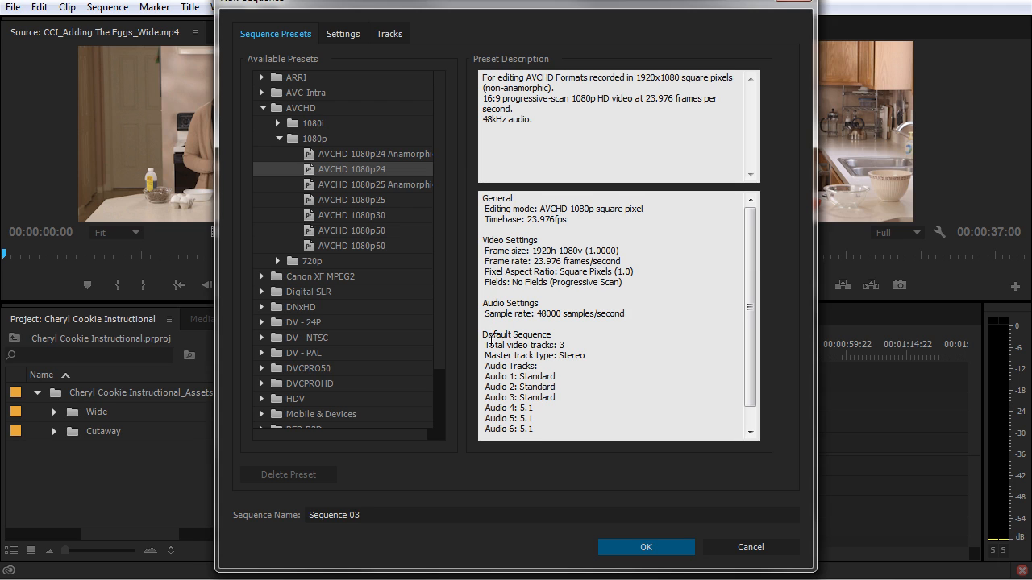
pyautogui.moveTo(486, 367); pyautogui.dragTo(575, 403)
pyautogui.click(575, 416)
pyautogui.moveTo(486, 375); pyautogui.dragTo(576, 391)
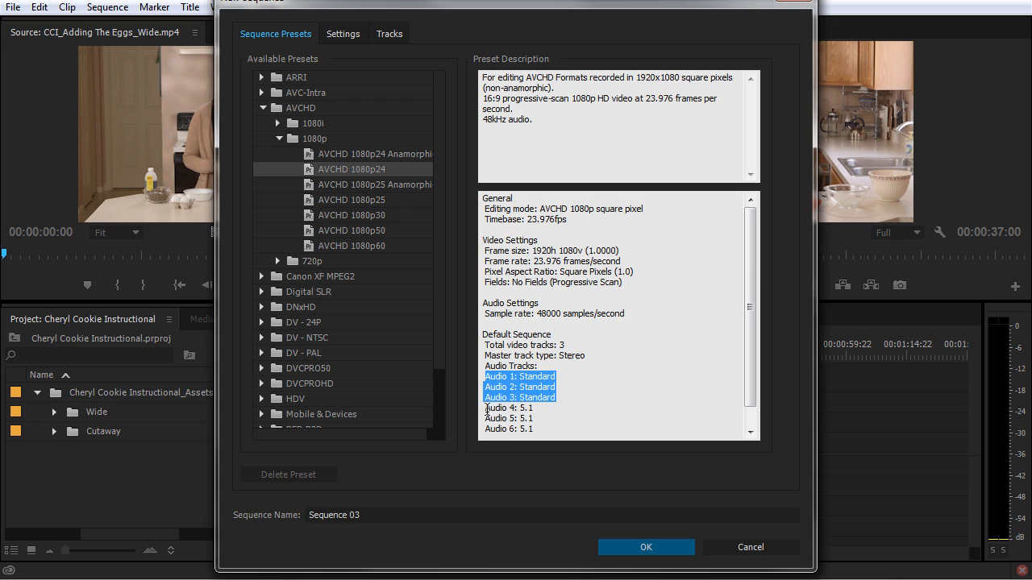
pyautogui.moveTo(486, 408); pyautogui.dragTo(559, 424)
pyautogui.scroll(-1, 604, 417)
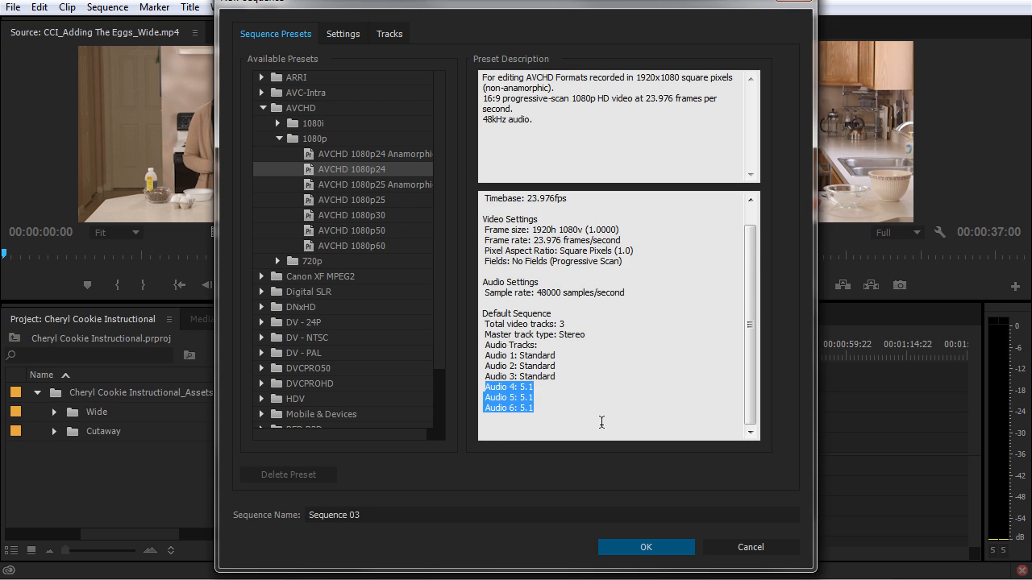
pyautogui.scroll(1, 600, 417)
pyautogui.click(596, 414)
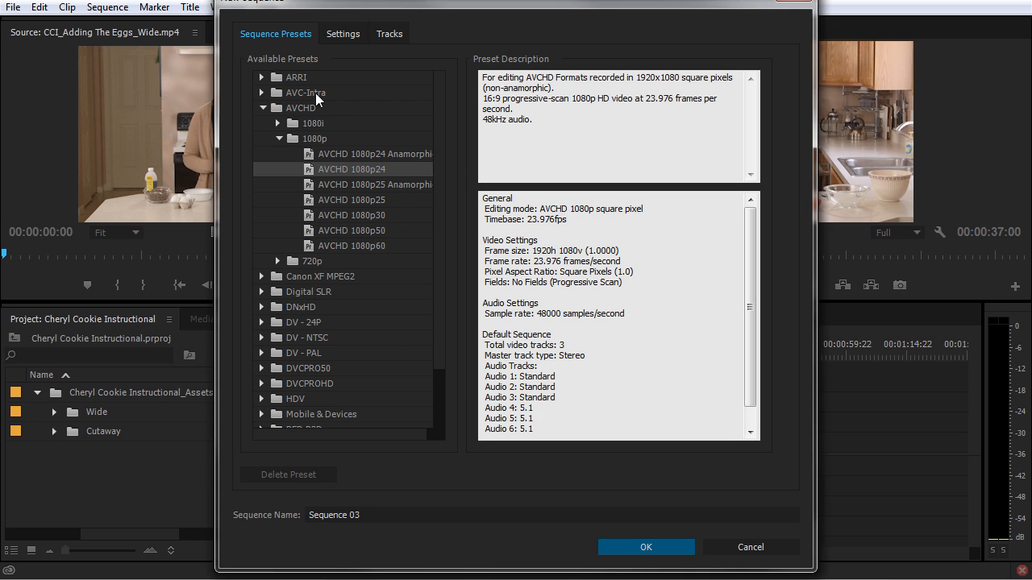
# Review the new sequence's video and audio settings and its track layout, and close the setup without creating it.
pyautogui.click(342, 35)
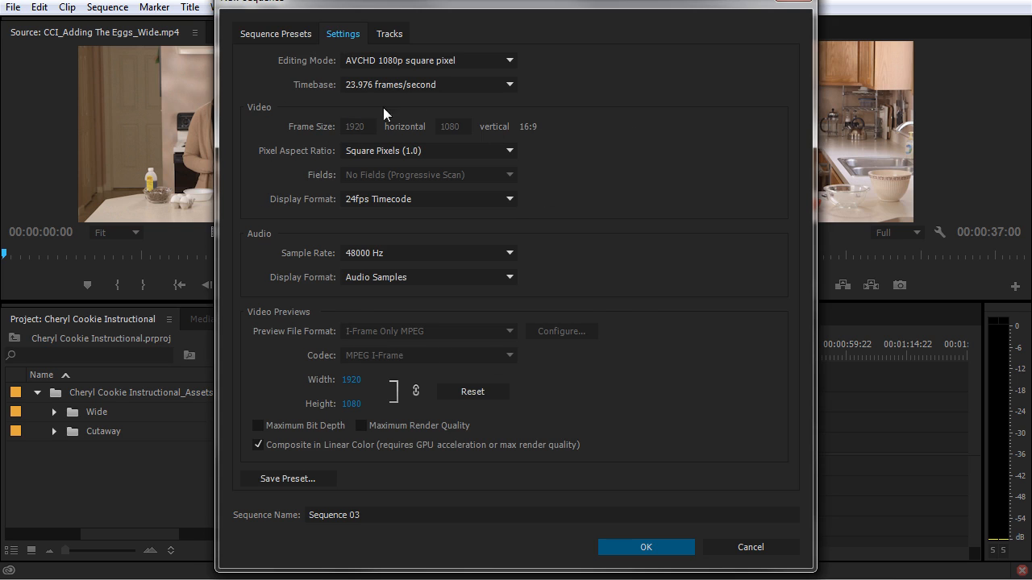
pyautogui.click(385, 33)
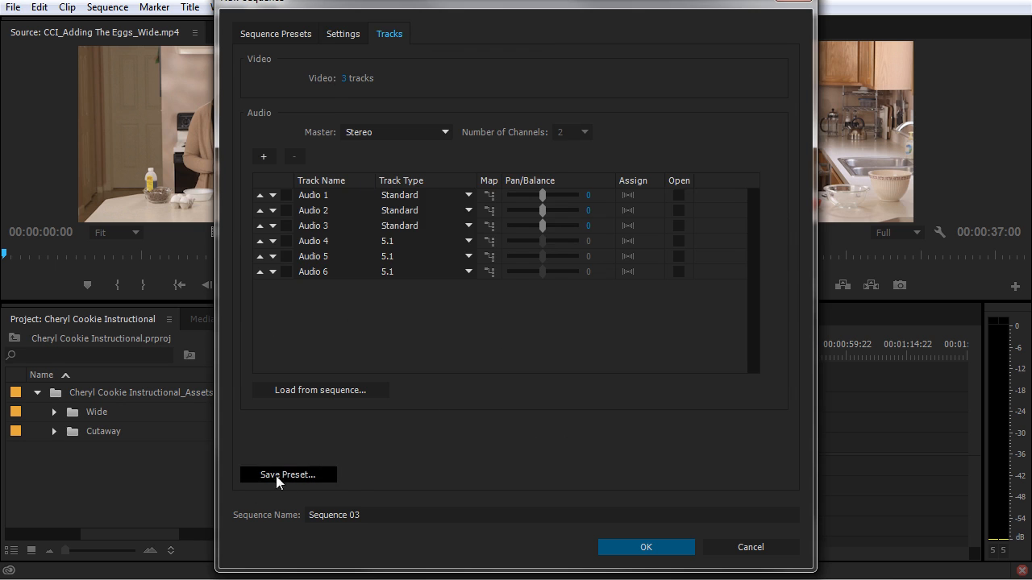
pyautogui.click(762, 548)
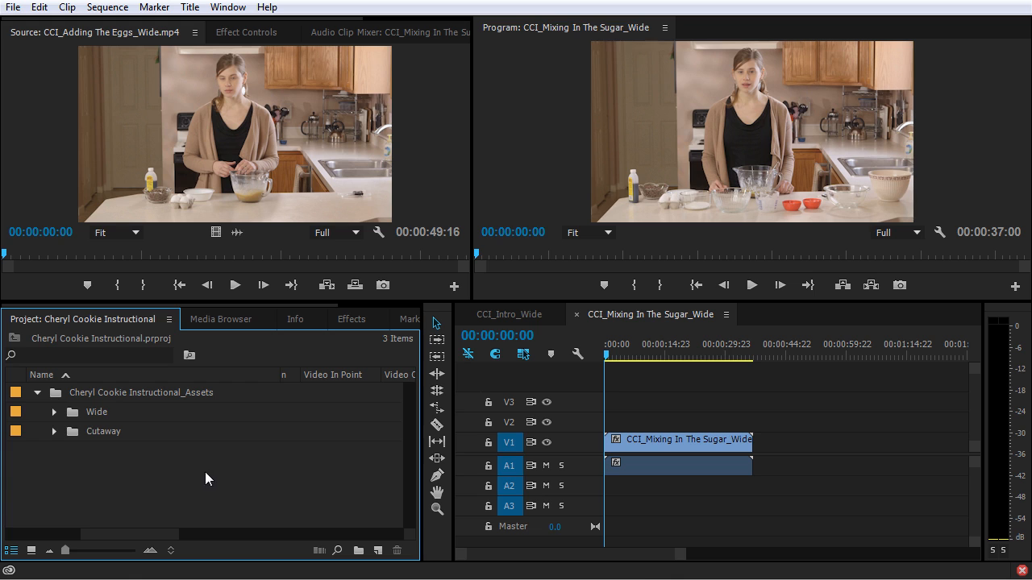
# Expand the Wide bin and examine the sequence settings of CCI_Mixing In The Sugar_Wide.
pyautogui.click(54, 412)
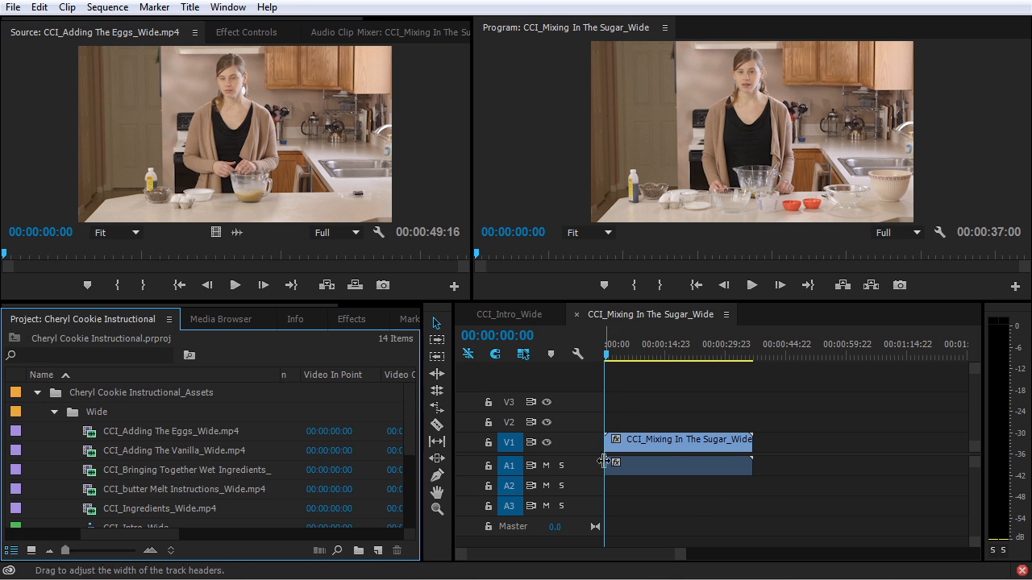
pyautogui.click(665, 415)
pyautogui.click(107, 7)
pyautogui.click(112, 23)
pyautogui.moveTo(472, 30); pyautogui.dragTo(475, 51)
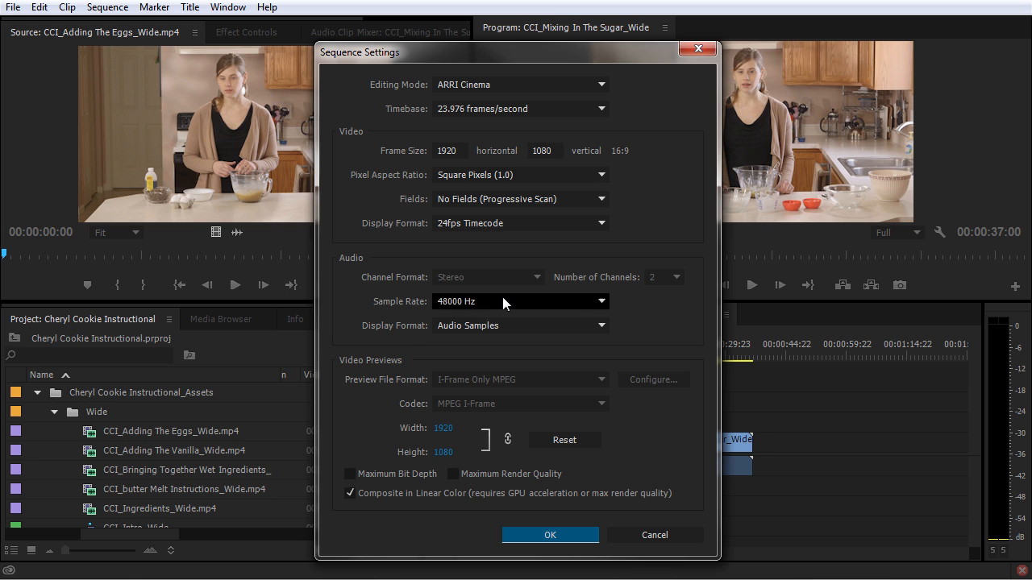
pyautogui.click(555, 537)
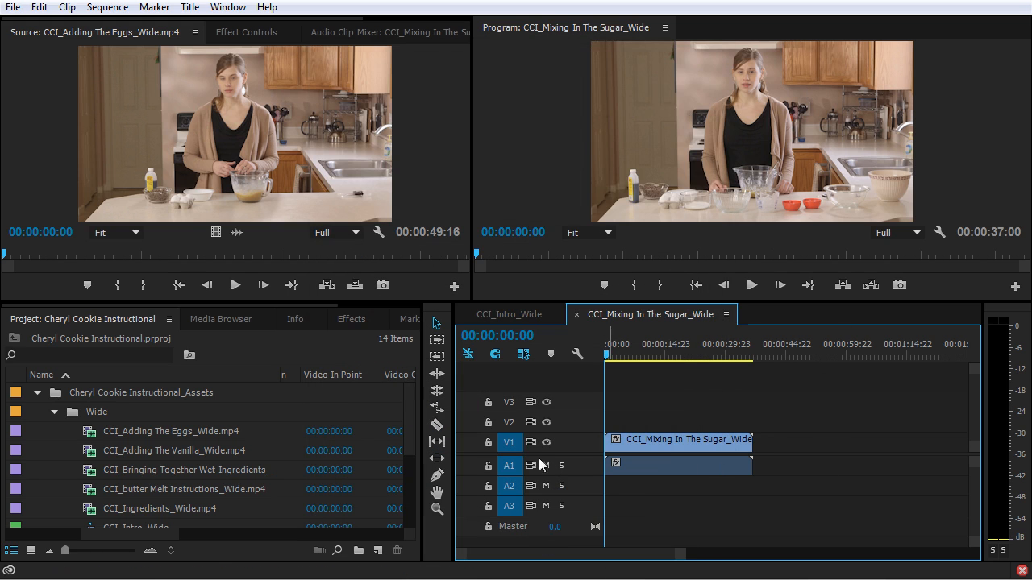
# Delete the CCI_Mixing In The Sugar_Wide sequence from the Wide bin, keeping its source clip.
pyautogui.scroll(-3, 241, 481)
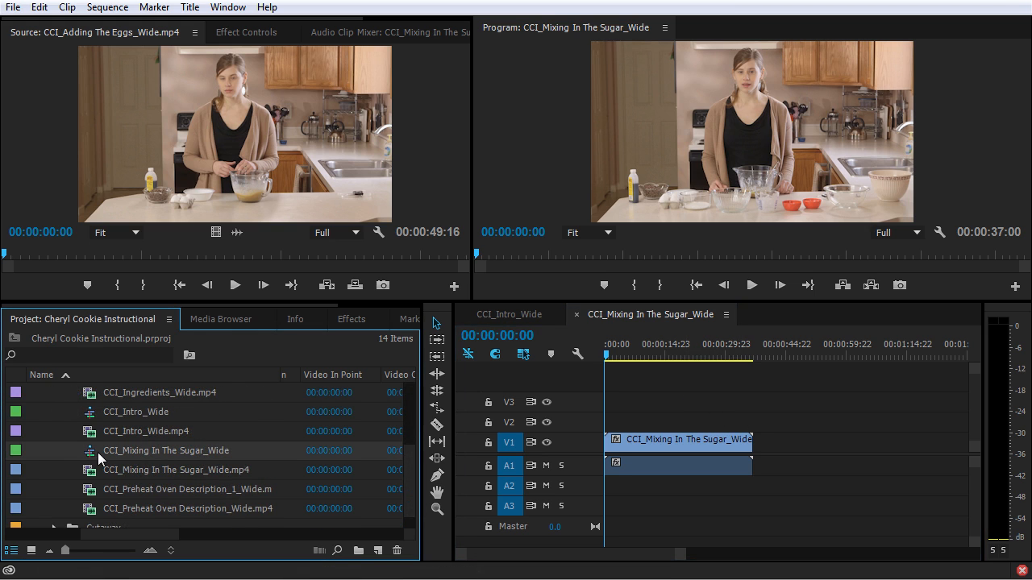
pyautogui.click(97, 453)
pyautogui.press('Delete')
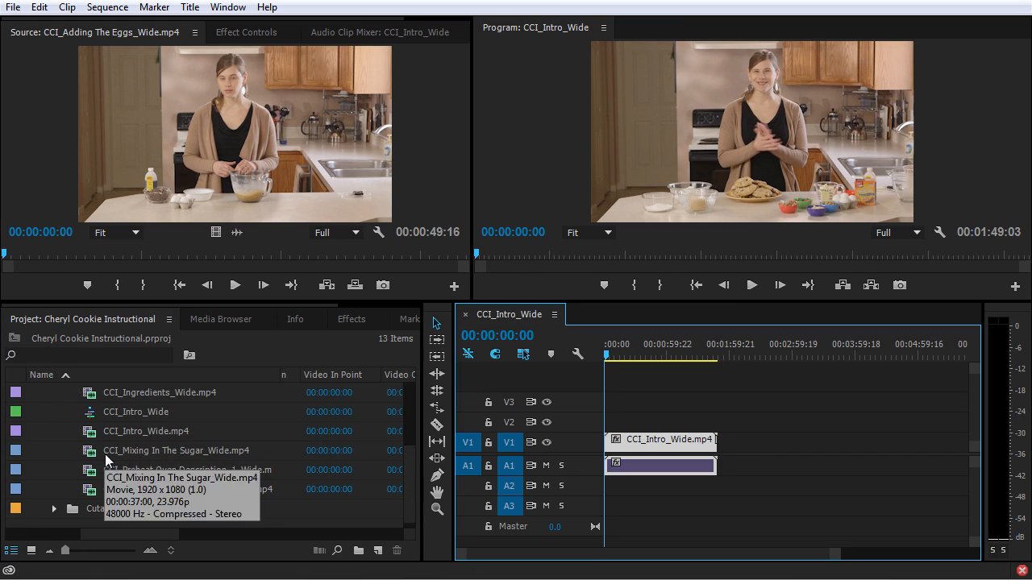
# Move the CCI_Intro_Wide sequence out of the Wide bin to the project's top level and collapse the assets bin.
pyautogui.click(90, 416)
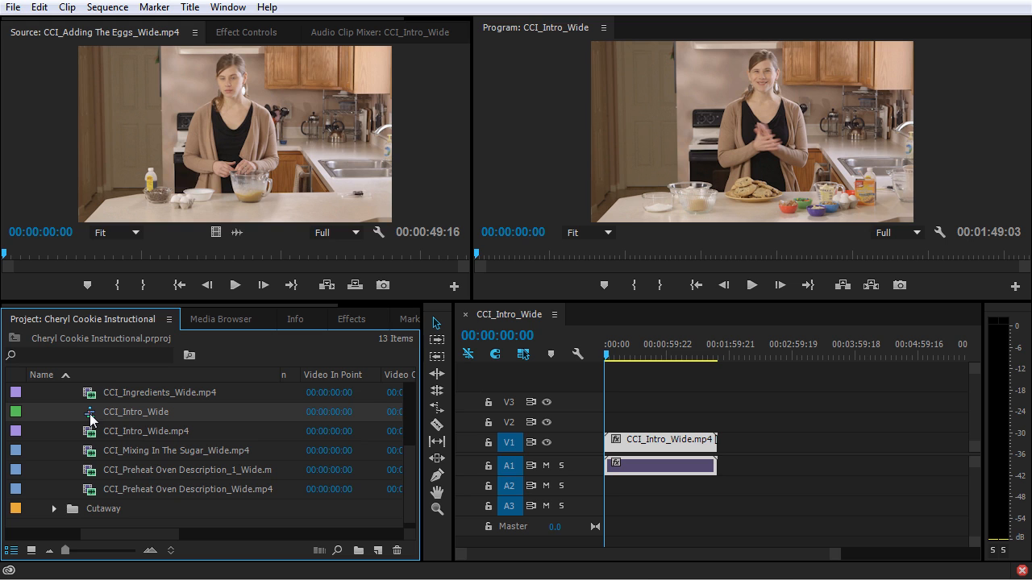
pyautogui.moveTo(91, 419); pyautogui.dragTo(75, 520)
pyautogui.scroll(3, 73, 500)
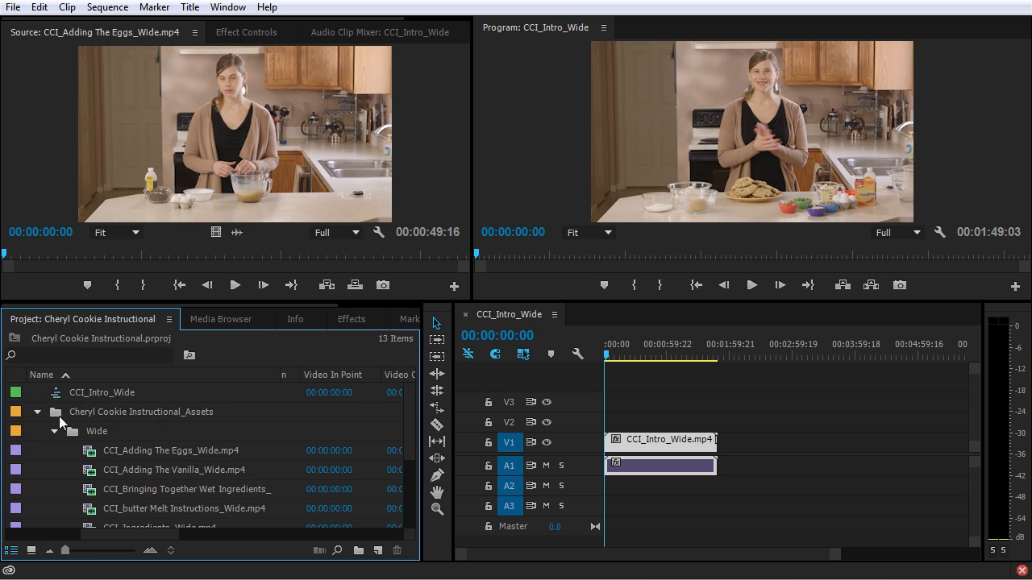
pyautogui.click(37, 412)
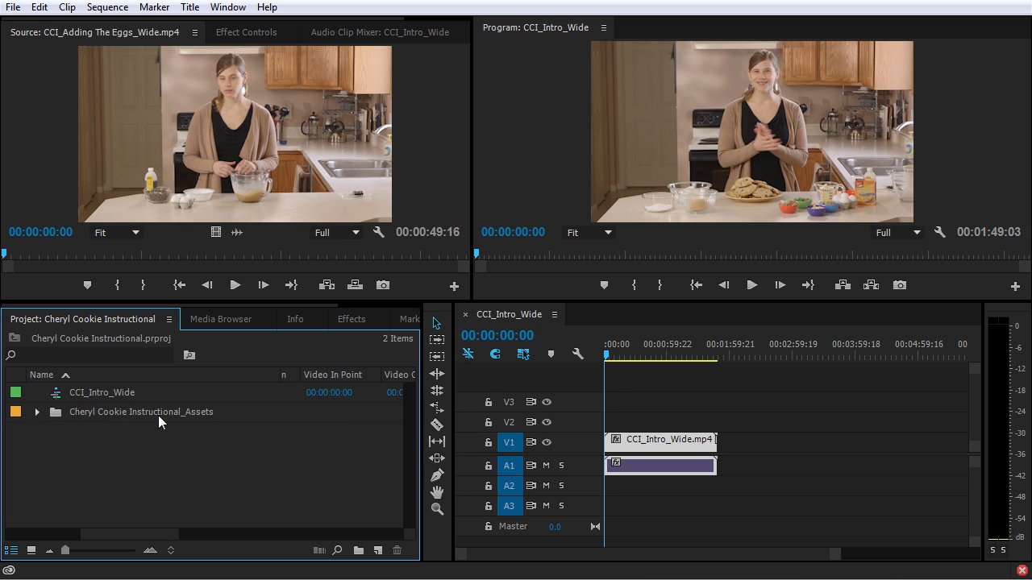
# Create a bin named Sequence that contains the CCI_Intro_Wide sequence.
pyautogui.click(358, 550)
pyautogui.write('Sequence')
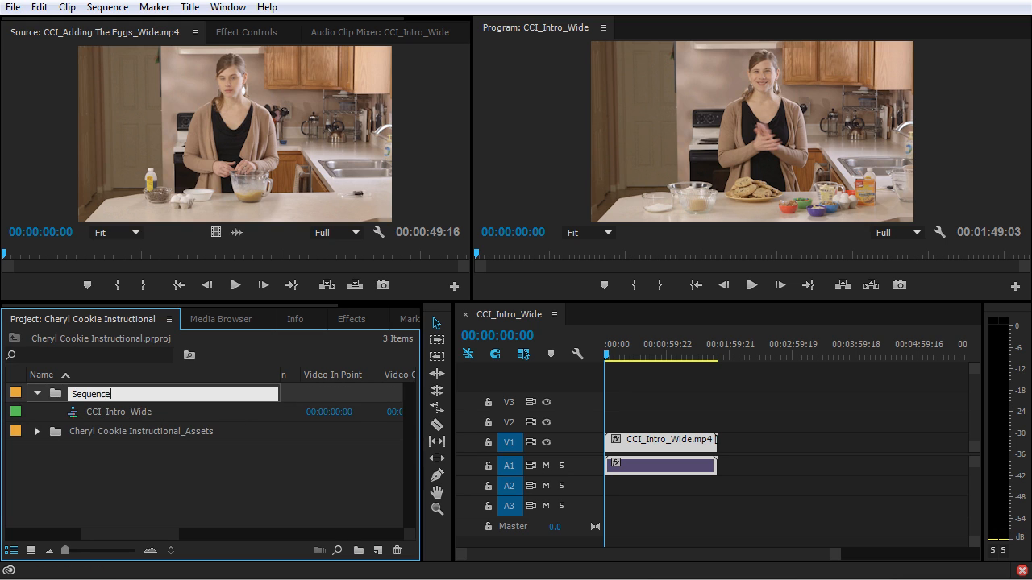
pyautogui.press('Return')
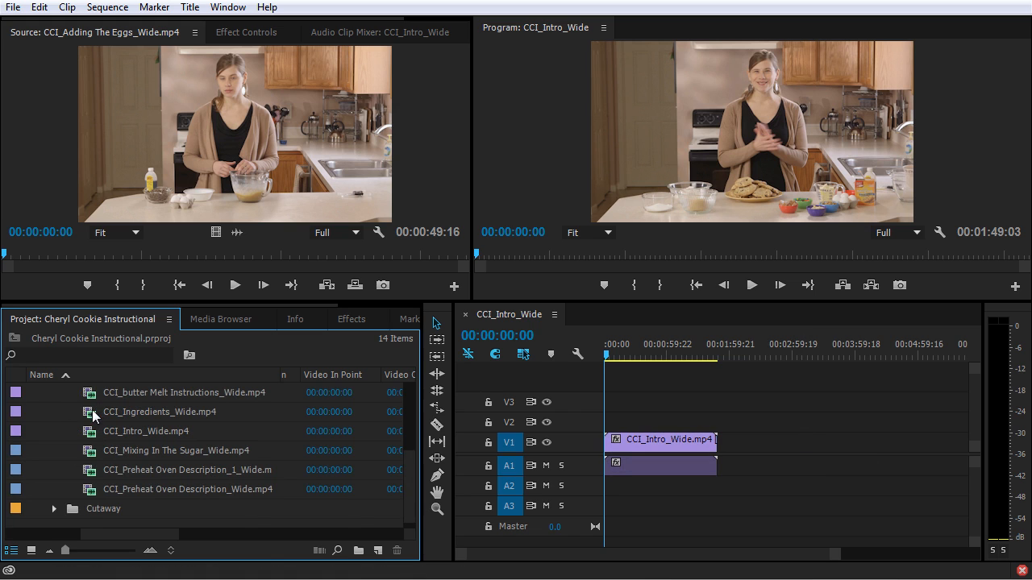
# Add the Adding The Eggs, Adding The Vanilla and Bringing Together Wet Ingredients clips after the intro, placing the last at about 00:03:39:08.
pyautogui.scroll(2, 117, 415)
pyautogui.moveTo(93, 417); pyautogui.dragTo(736, 456)
pyautogui.moveTo(173, 431); pyautogui.dragTo(792, 427)
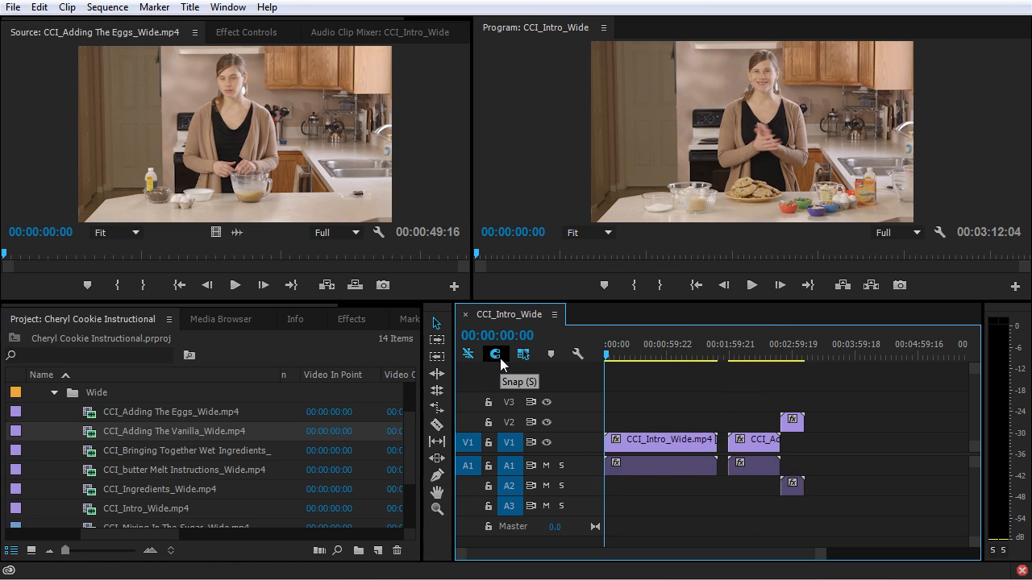
pyautogui.moveTo(749, 354); pyautogui.dragTo(836, 353)
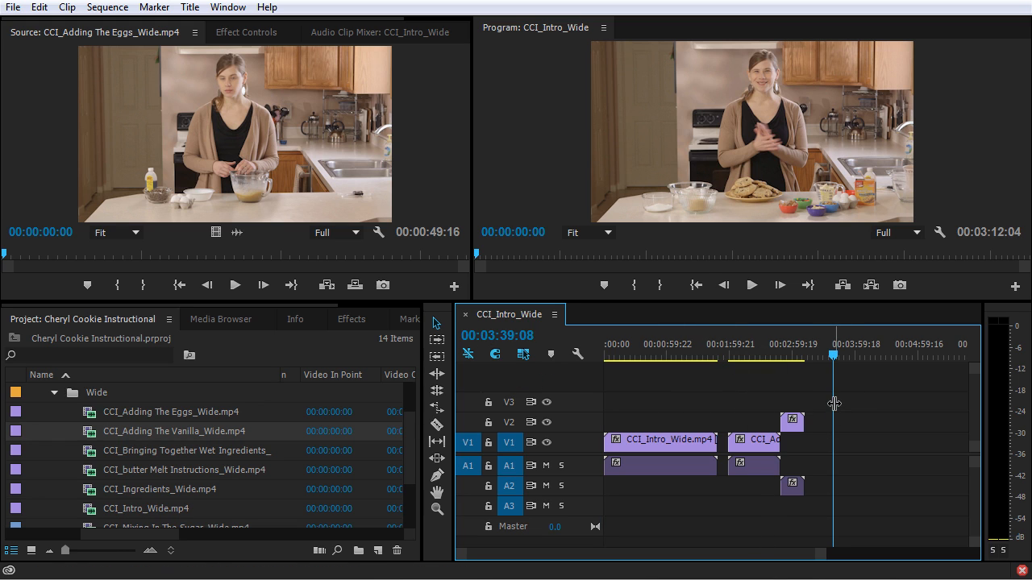
pyautogui.moveTo(98, 456); pyautogui.dragTo(825, 449)
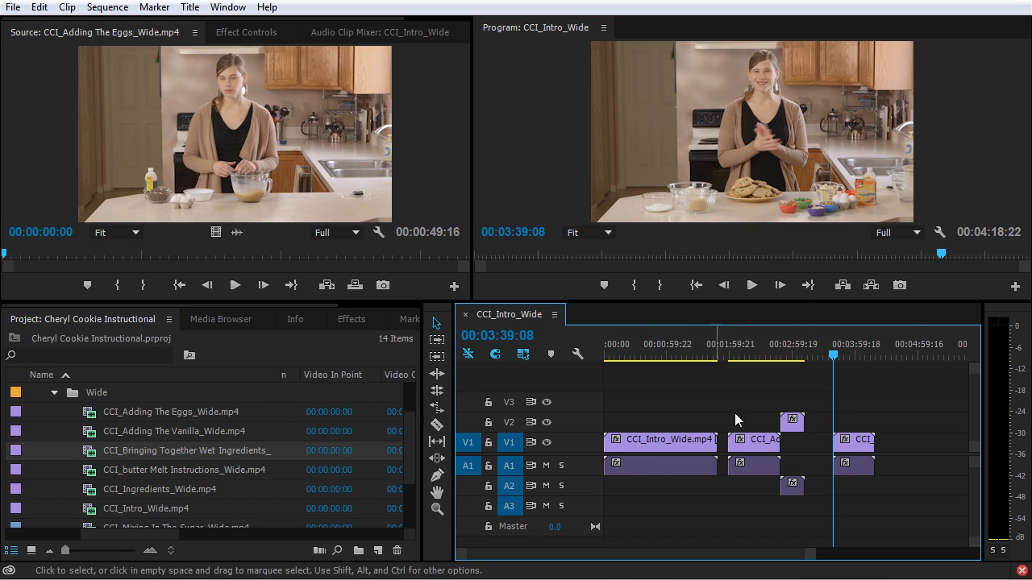
# Delete the three added clips from the timeline, keeping only the intro clip.
pyautogui.moveTo(901, 398); pyautogui.dragTo(754, 508)
pyautogui.press('Delete')
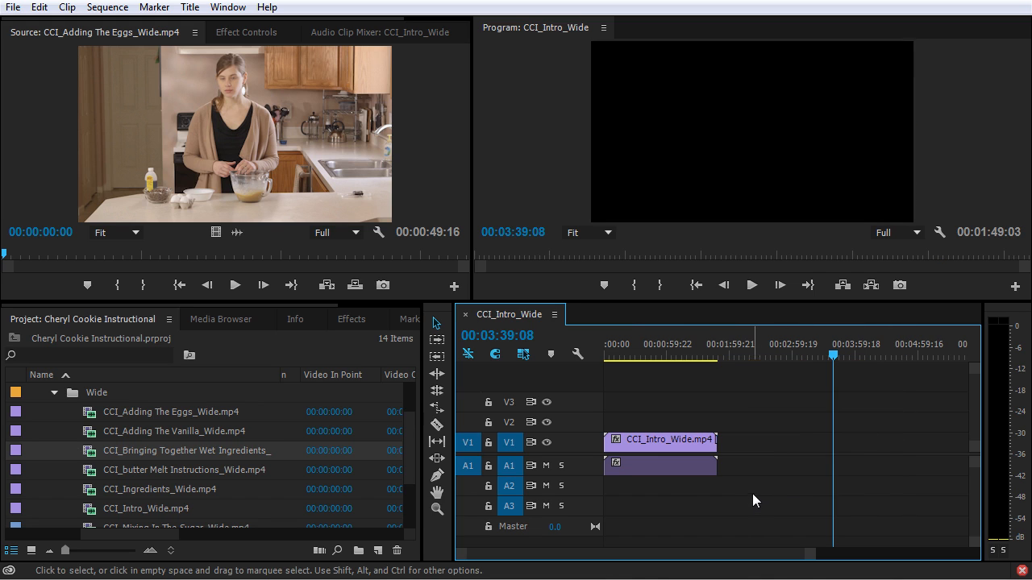
# Place the six clips from CCI_Adding The Eggs_Wide through CCI_Intro_Wide on the timeline together, and undo the placement.
pyautogui.click(75, 410)
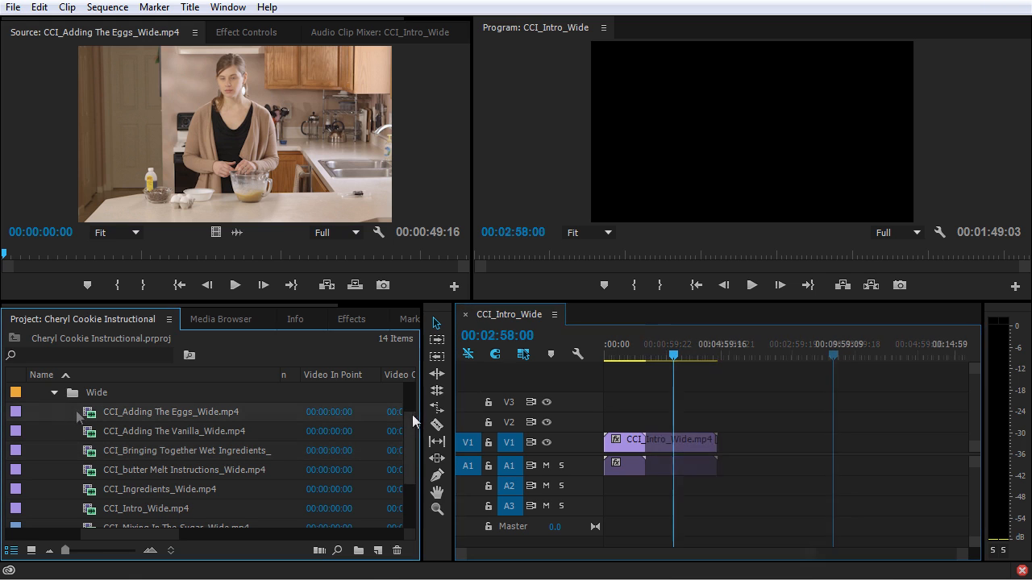
pyautogui.keyDown('shift'); pyautogui.click(89, 509); pyautogui.keyUp('shift')
pyautogui.moveTo(88, 414); pyautogui.dragTo(709, 448)
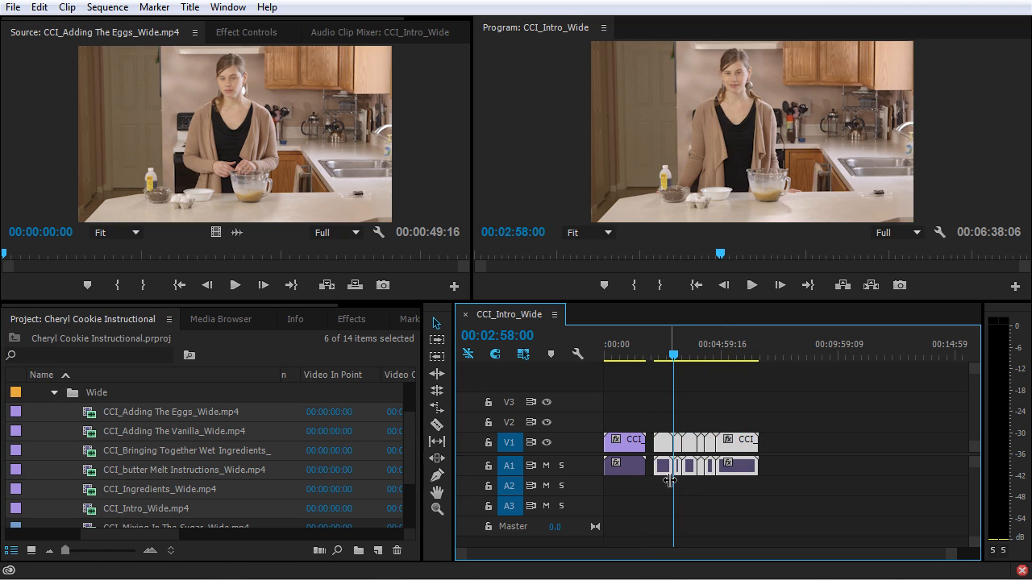
pyautogui.hotkey('ctrl', 'z')
# Place only the Adding The Eggs, Bringing Together Wet Ingredients and Ingredients clips on the timeline together, and undo it.
pyautogui.click(72, 449)
pyautogui.click(95, 457)
pyautogui.keyDown('shift'); pyautogui.click(97, 491); pyautogui.keyUp('shift')
pyautogui.moveTo(93, 487); pyautogui.dragTo(713, 477)
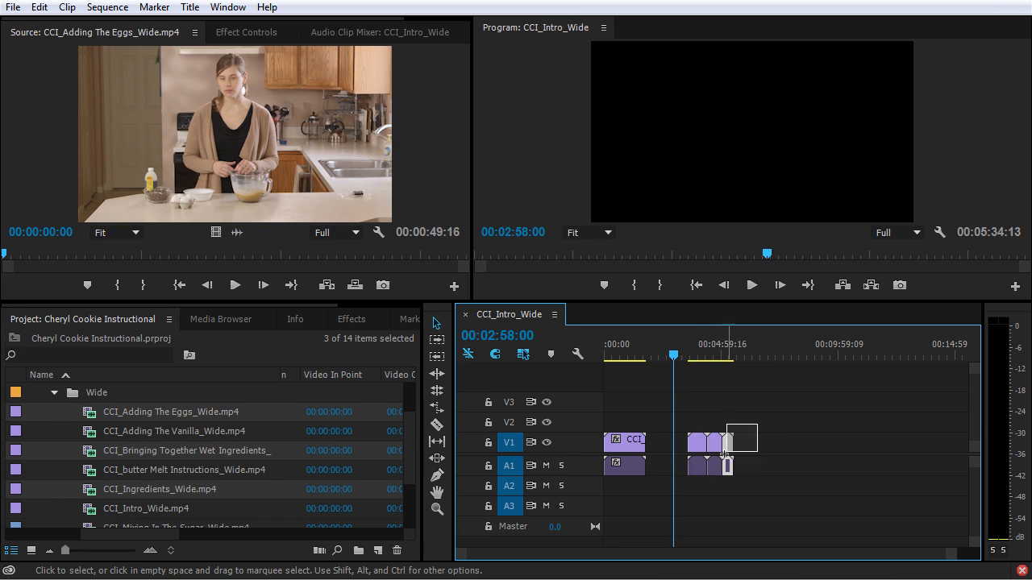
pyautogui.hotkey('ctrl', 'z')
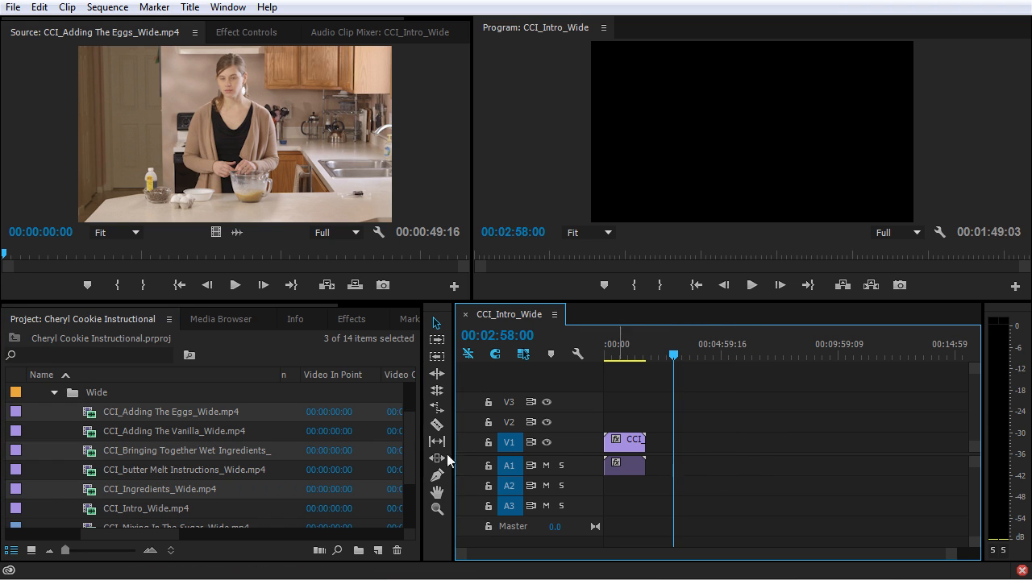
# Open the Wide bin in place and show its clips as thumbnails in a taller panel.
pyautogui.click(25, 410)
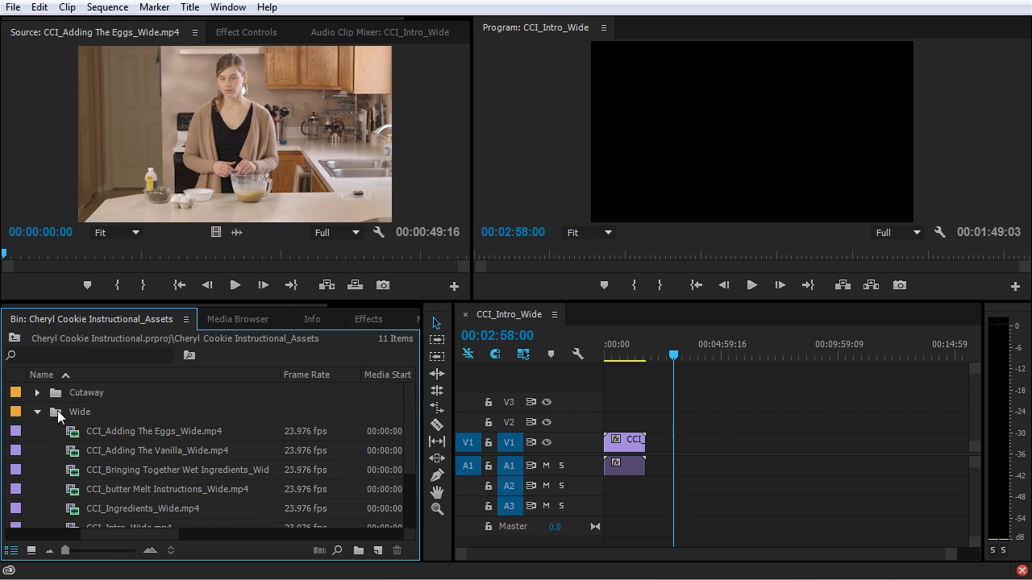
pyautogui.doubleClick(53, 413)
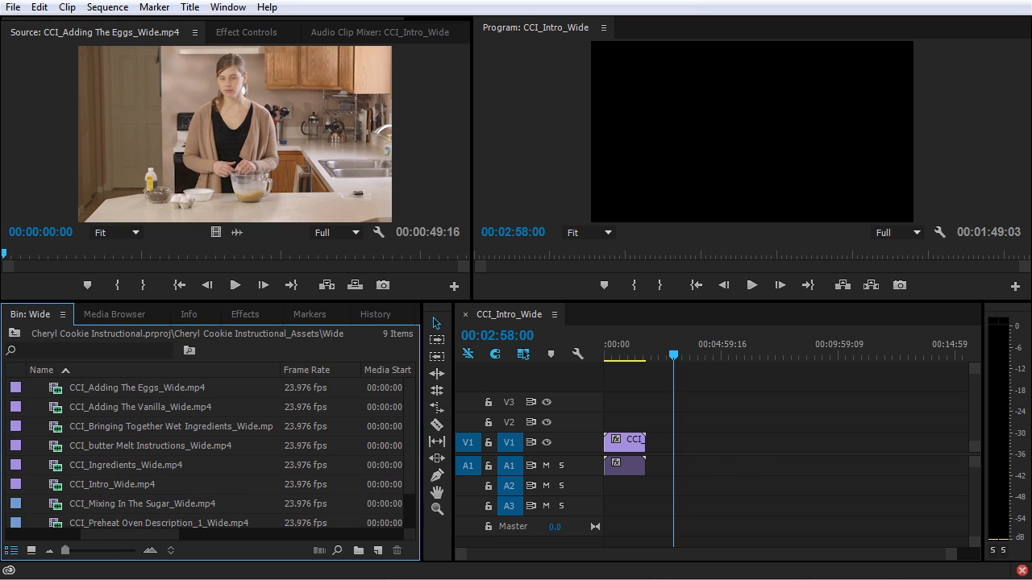
pyautogui.click(13, 333)
pyautogui.doubleClick(57, 413)
pyautogui.click(33, 551)
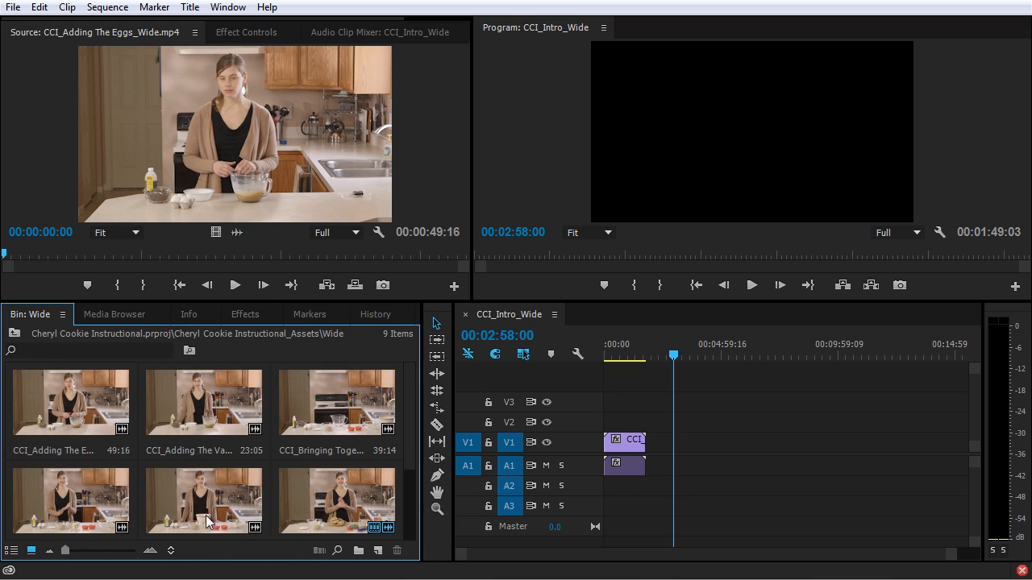
pyautogui.moveTo(302, 301); pyautogui.dragTo(314, 218)
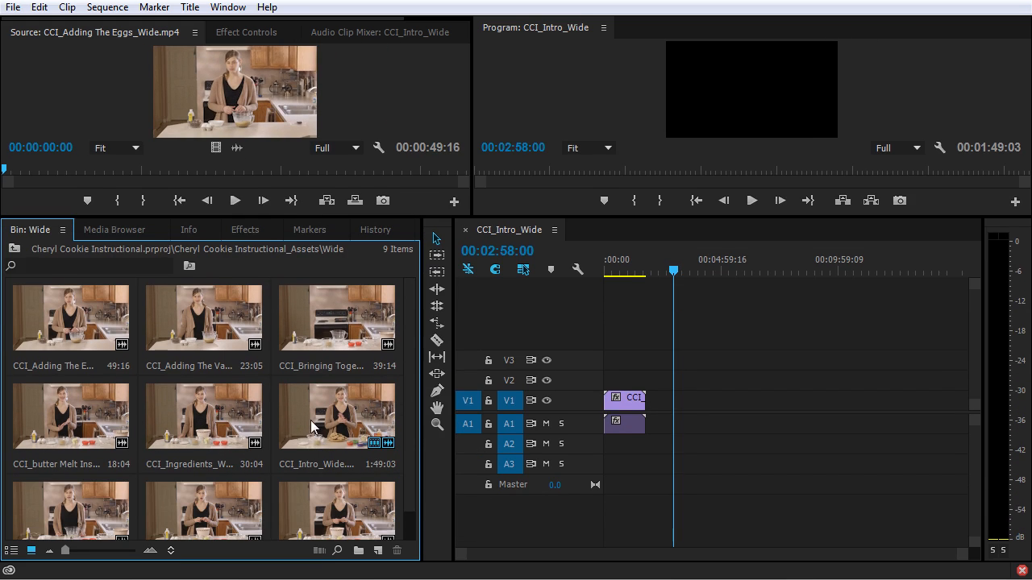
# Reorder the Wide bin's thumbnails to start with the intro, Preheat Oven Description and butter Melt Instructions clips.
pyautogui.moveTo(334, 421); pyautogui.dragTo(66, 355)
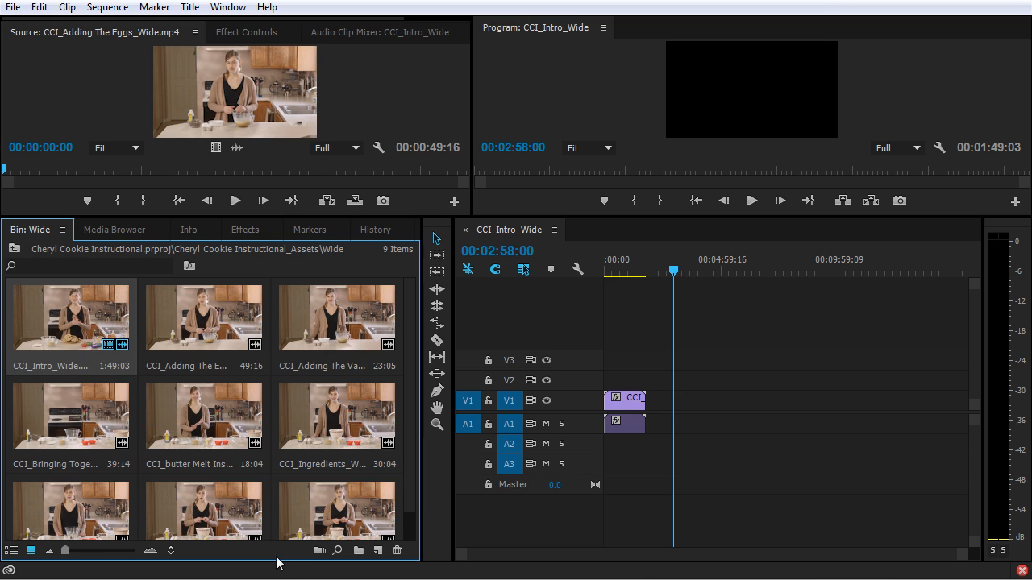
pyautogui.moveTo(233, 492); pyautogui.dragTo(151, 326)
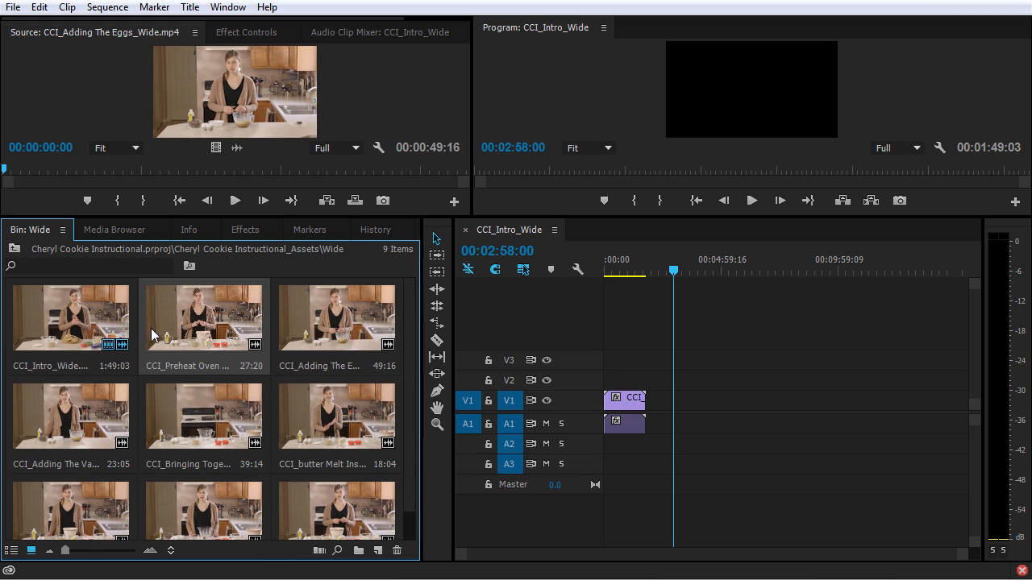
pyautogui.moveTo(343, 433); pyautogui.dragTo(284, 337)
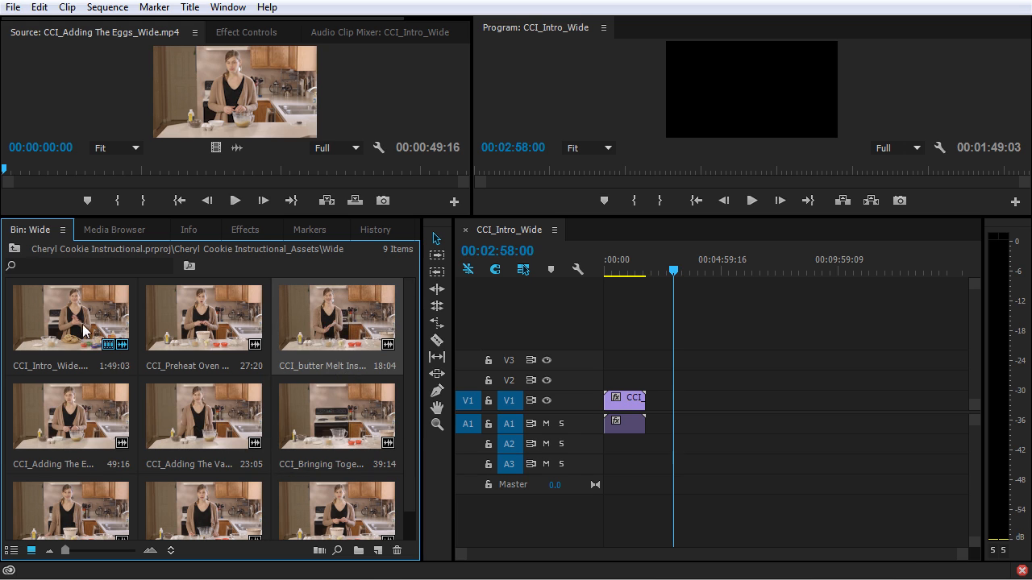
# Place the first three storyboard clips together on V1 and A1, starting at the playhead at 00:02:58:00.
pyautogui.click(83, 331)
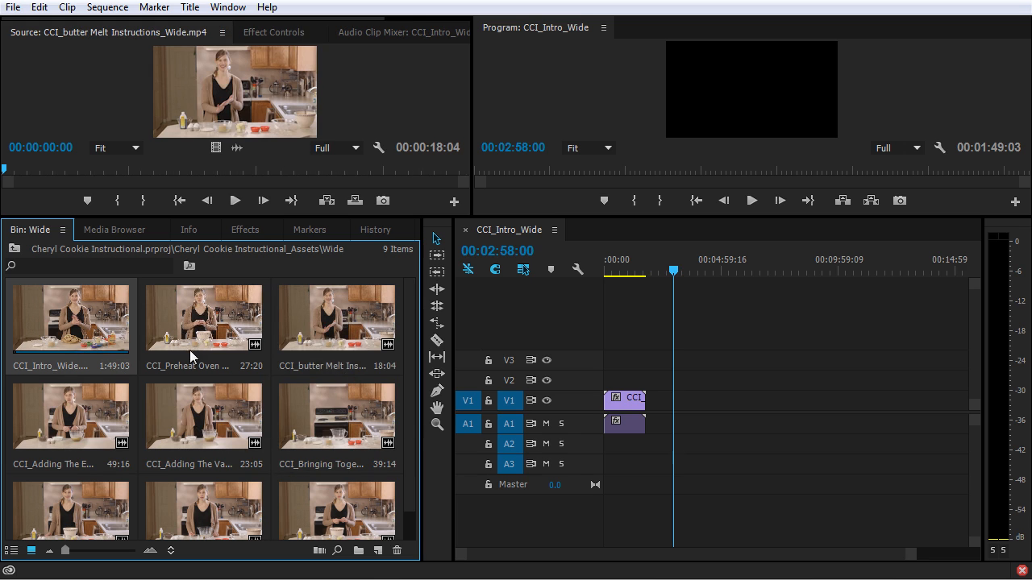
pyautogui.keyDown('ctrl'); pyautogui.click(206, 324); pyautogui.keyUp('ctrl')
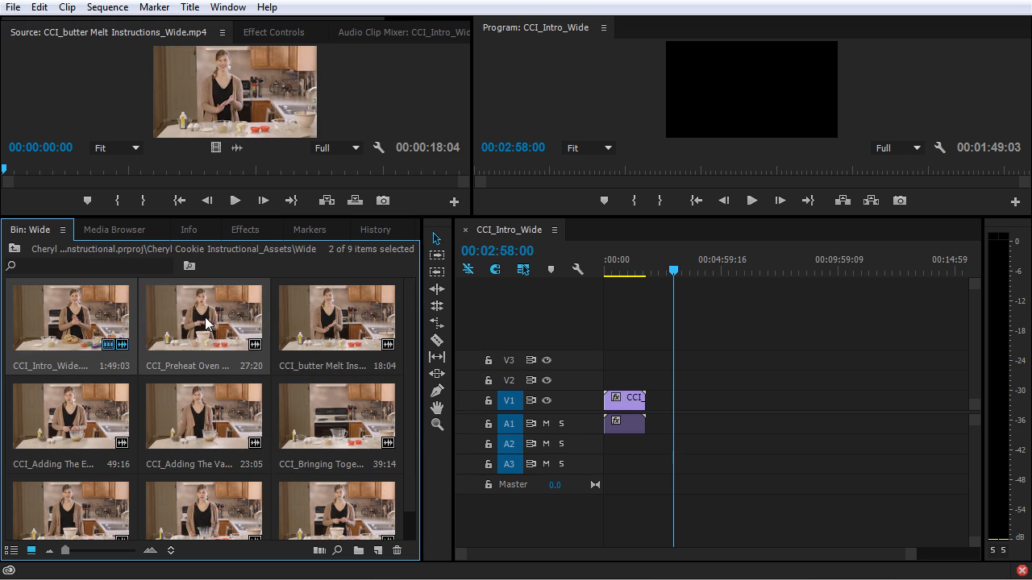
pyautogui.keyDown('ctrl'); pyautogui.click(303, 339); pyautogui.keyUp('ctrl')
pyautogui.moveTo(108, 331); pyautogui.dragTo(697, 404)
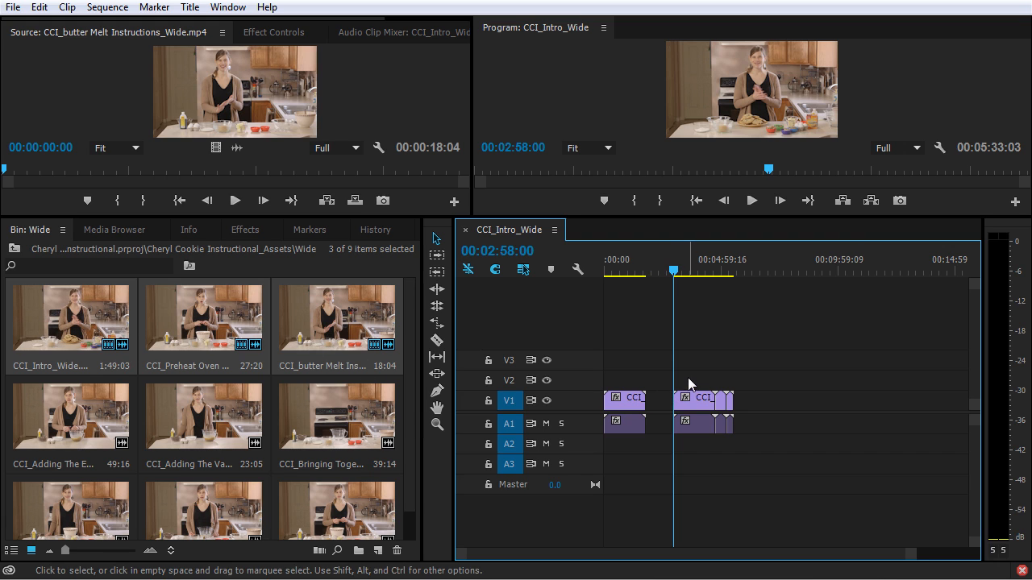
# Sort the Wide bin's thumbnails by Name, and restore the custom arrangement with User Order.
pyautogui.click(171, 552)
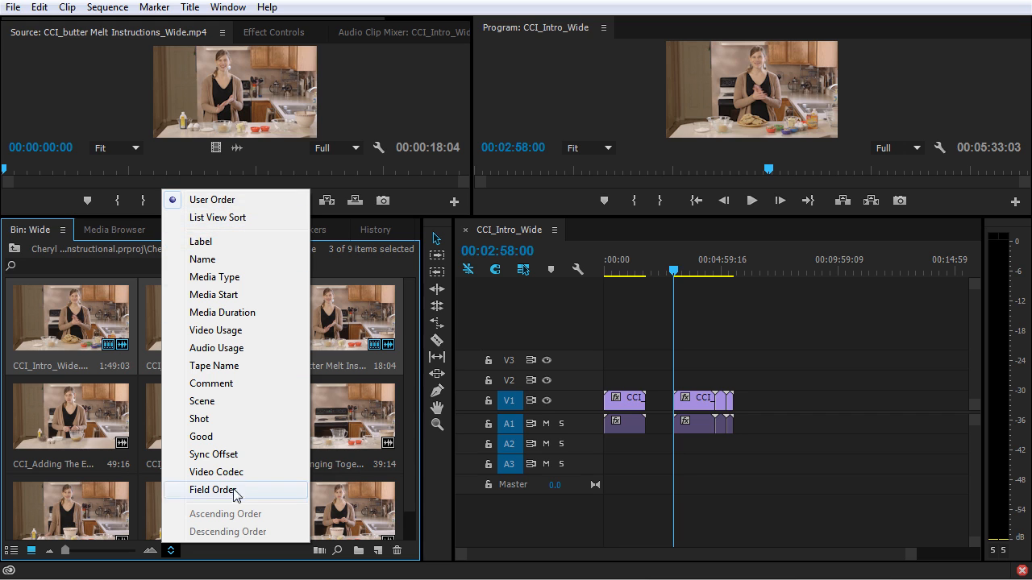
pyautogui.click(254, 260)
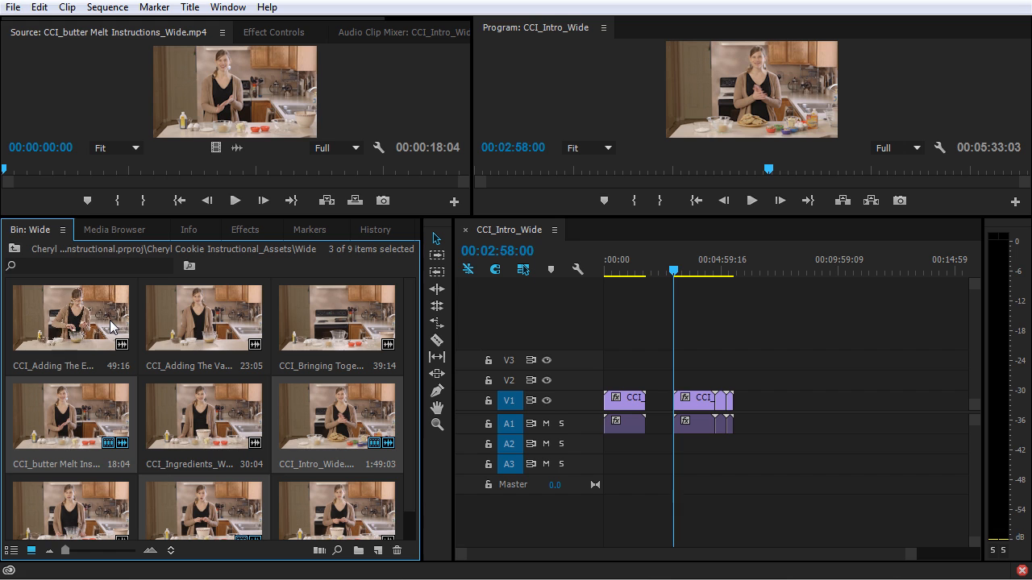
pyautogui.click(171, 550)
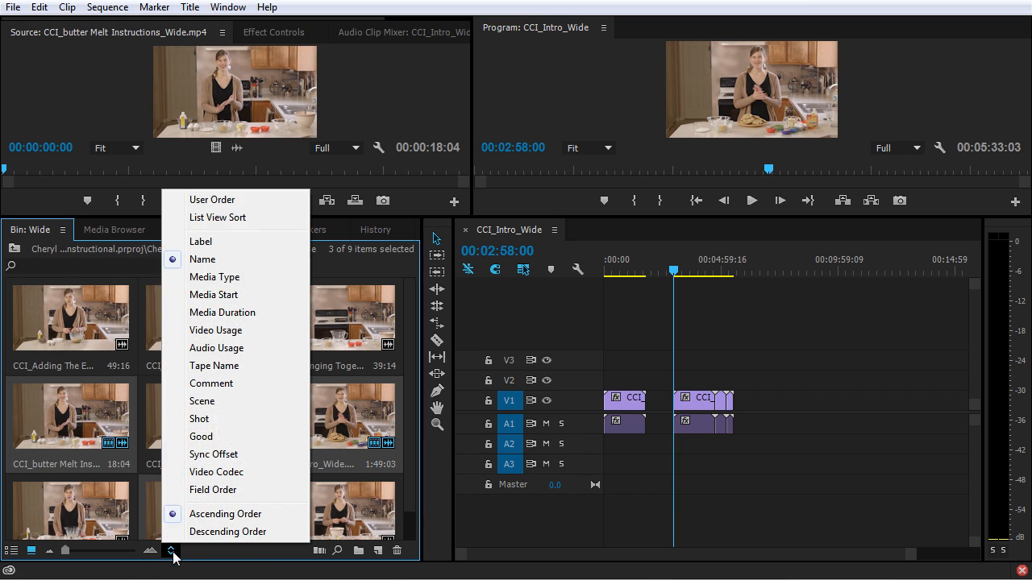
pyautogui.click(247, 204)
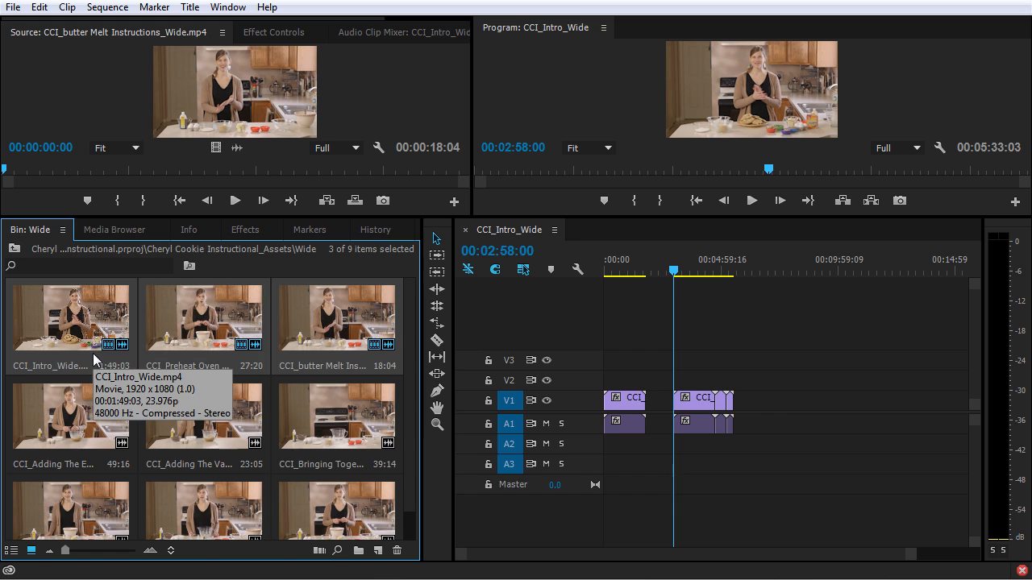
# Delete the three storyboard clips placed at the playhead from the timeline.
pyautogui.moveTo(815, 360); pyautogui.dragTo(680, 459)
pyautogui.press('Delete')
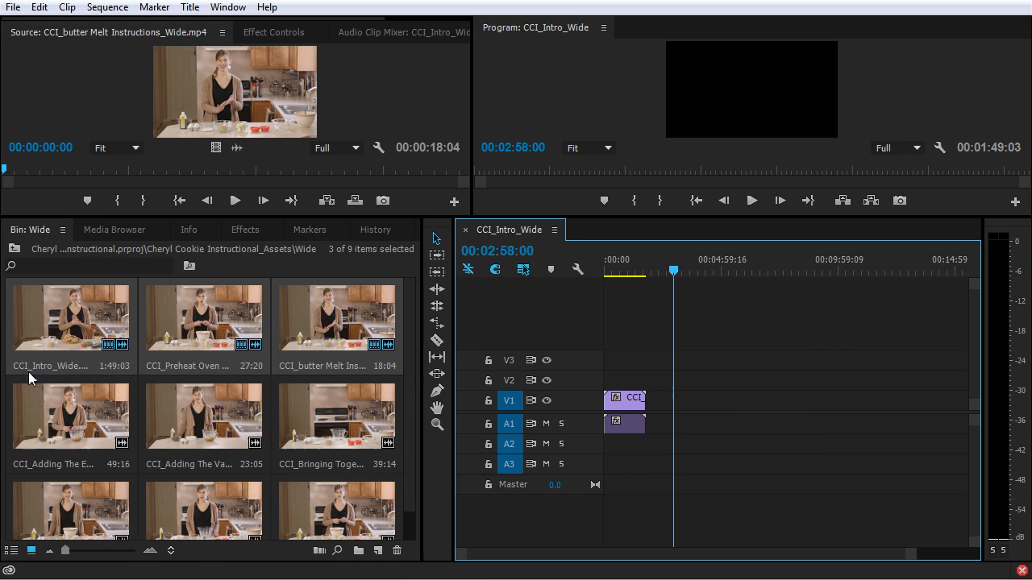
# Return from the Wide bin to the project's top level and show the bins as a list.
pyautogui.click(32, 249)
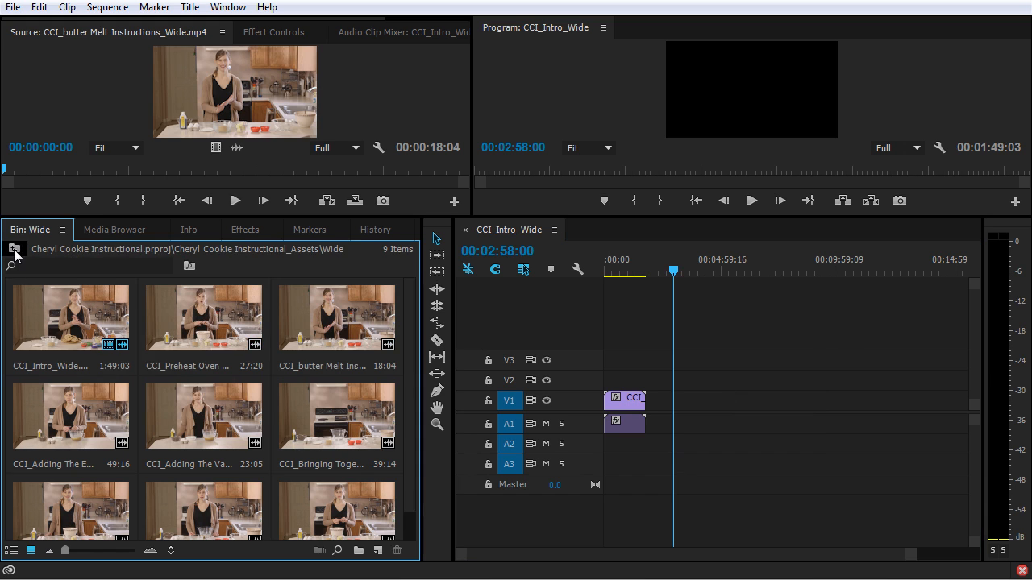
pyautogui.click(13, 249)
pyautogui.click(15, 254)
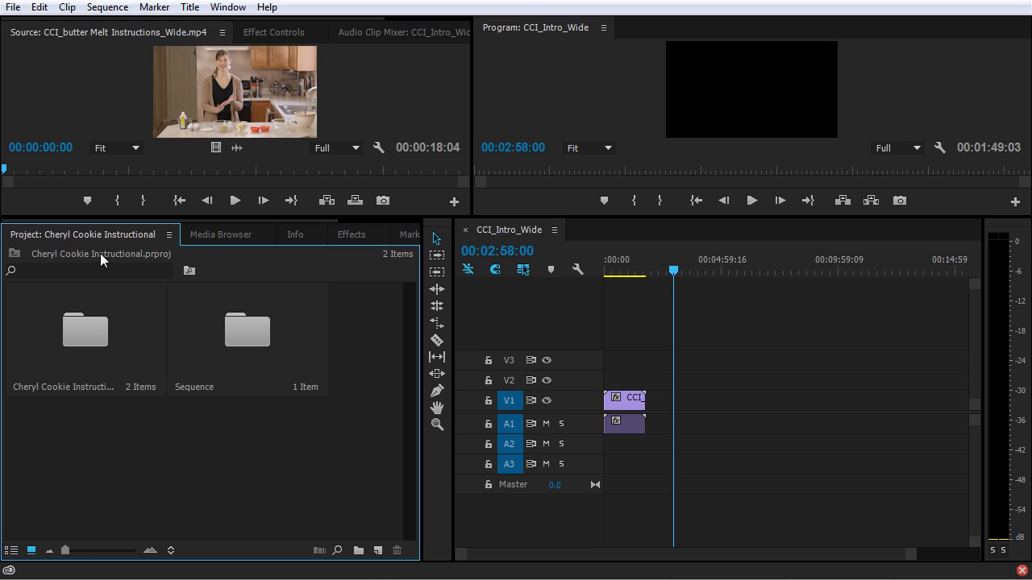
pyautogui.click(12, 552)
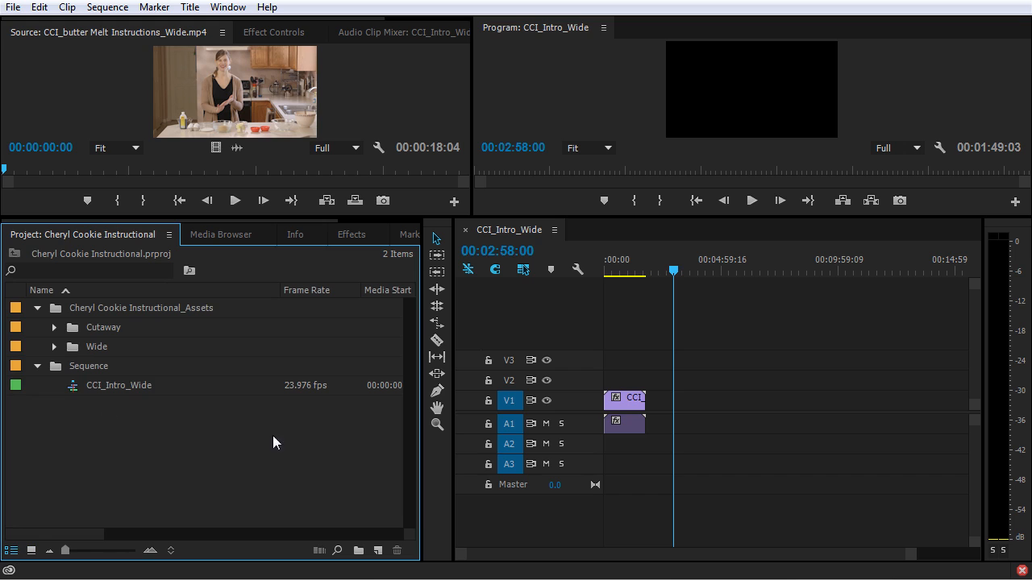
# Open the Wide bin in its own window, dock it beside the project's item list, and return to that list.
pyautogui.doubleClick(73, 346)
pyautogui.moveTo(87, 3); pyautogui.dragTo(508, 152)
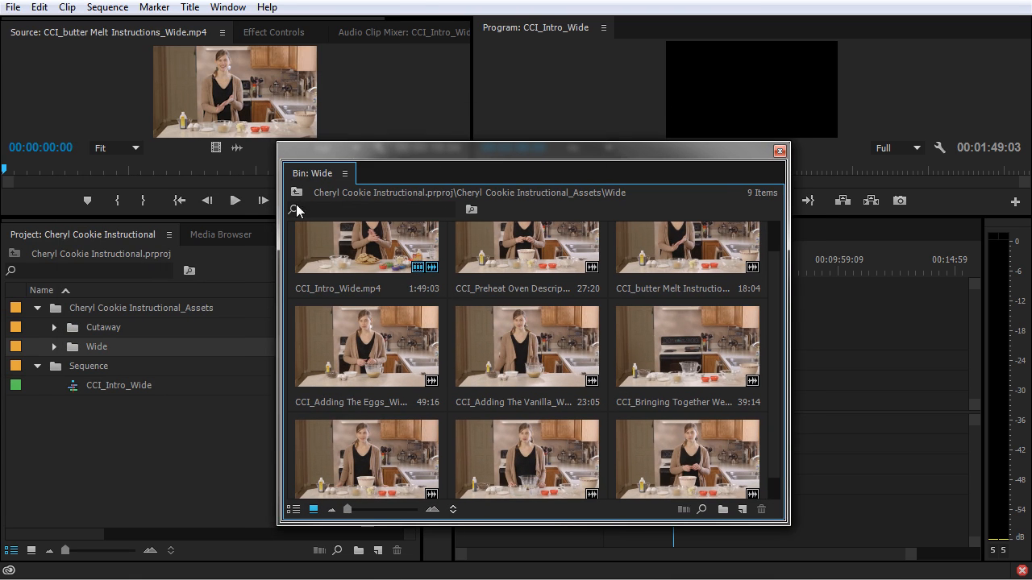
pyautogui.moveTo(329, 172); pyautogui.dragTo(205, 232)
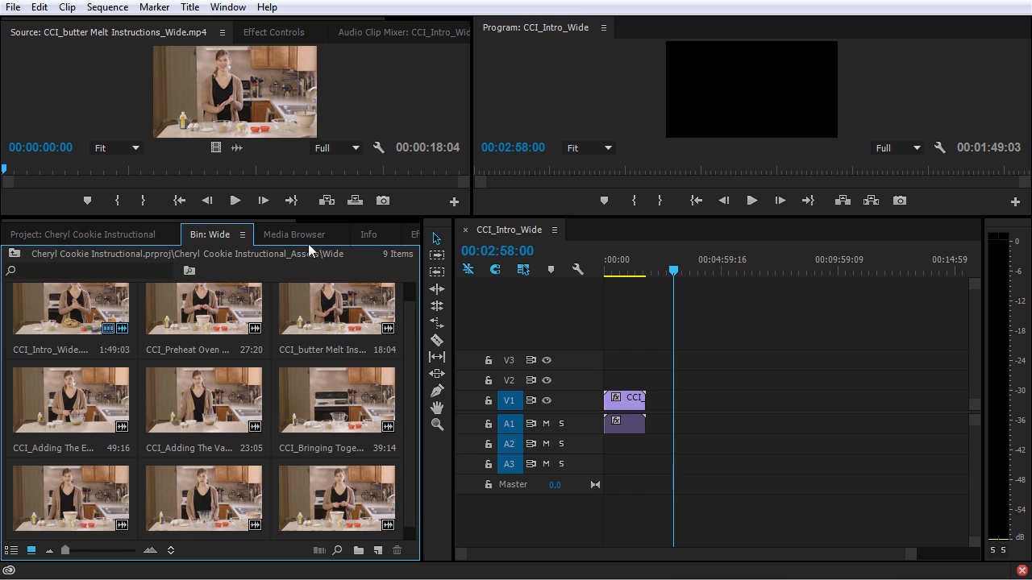
pyautogui.scroll(1, 39, 342)
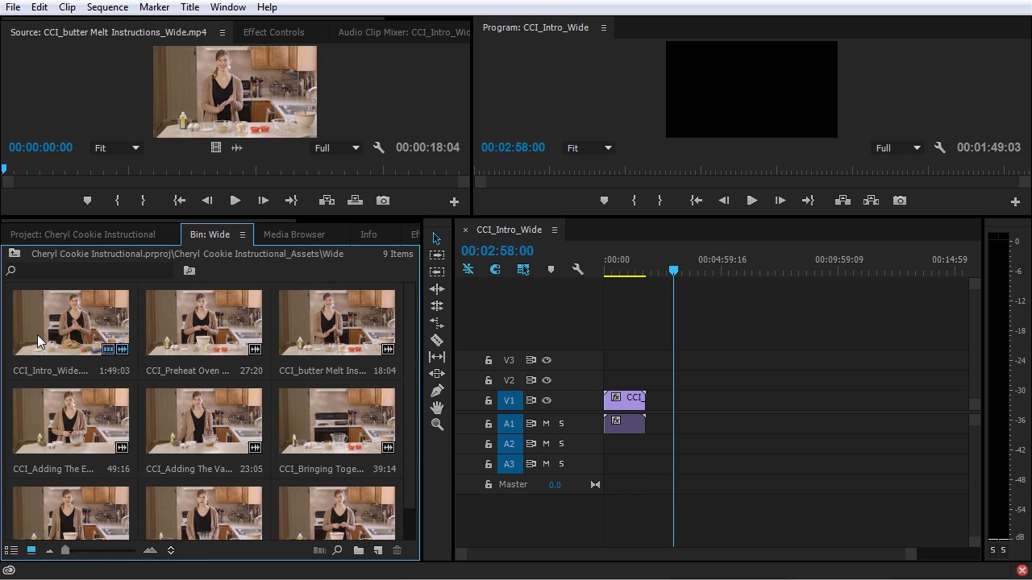
pyautogui.click(88, 236)
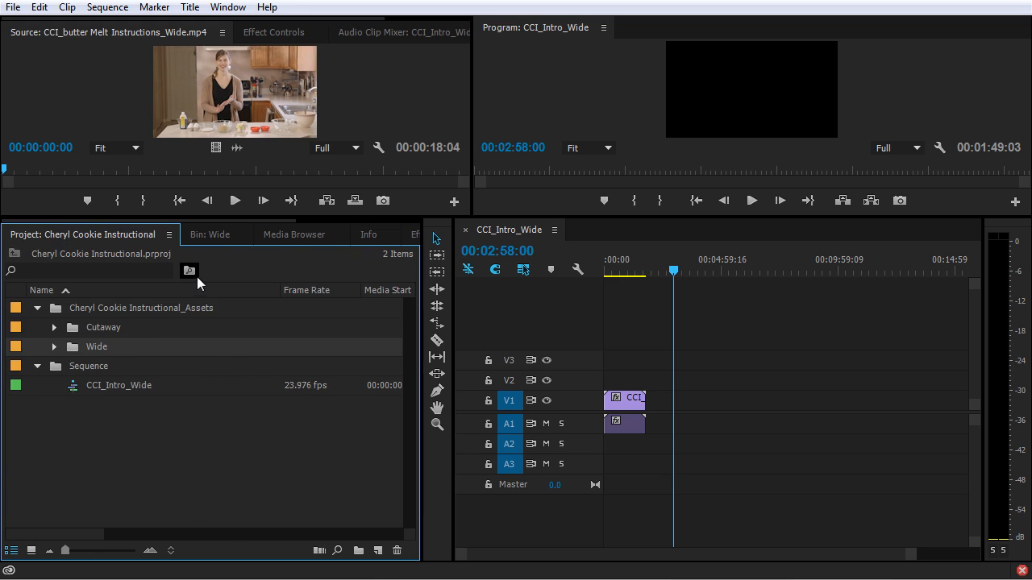
# Open the Cutaway bin in its own window, show its clips as thumbnails, and dock it beside the Wide bin.
pyautogui.click(212, 234)
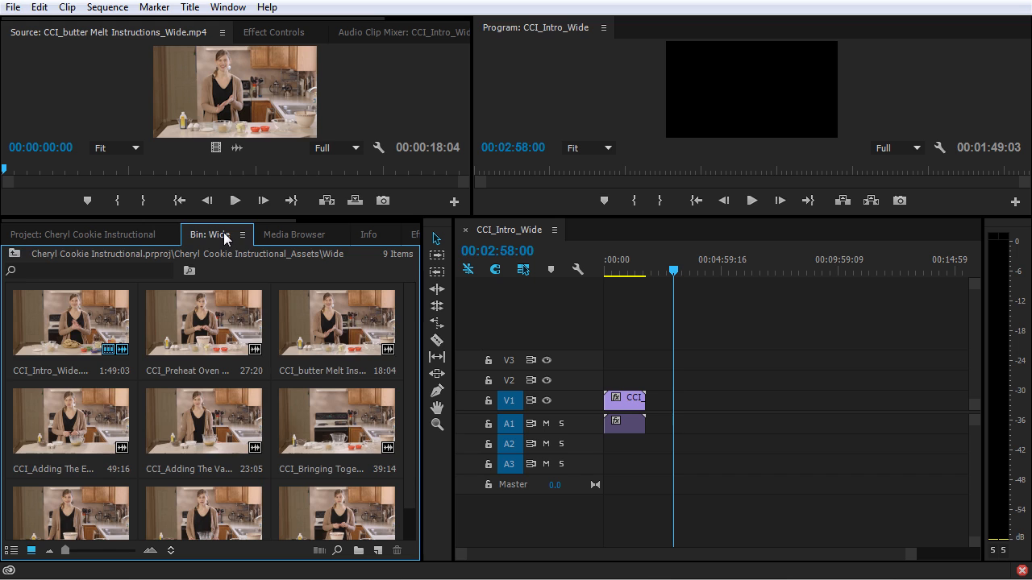
pyautogui.click(129, 237)
pyautogui.doubleClick(72, 330)
pyautogui.moveTo(40, 12); pyautogui.dragTo(382, 138)
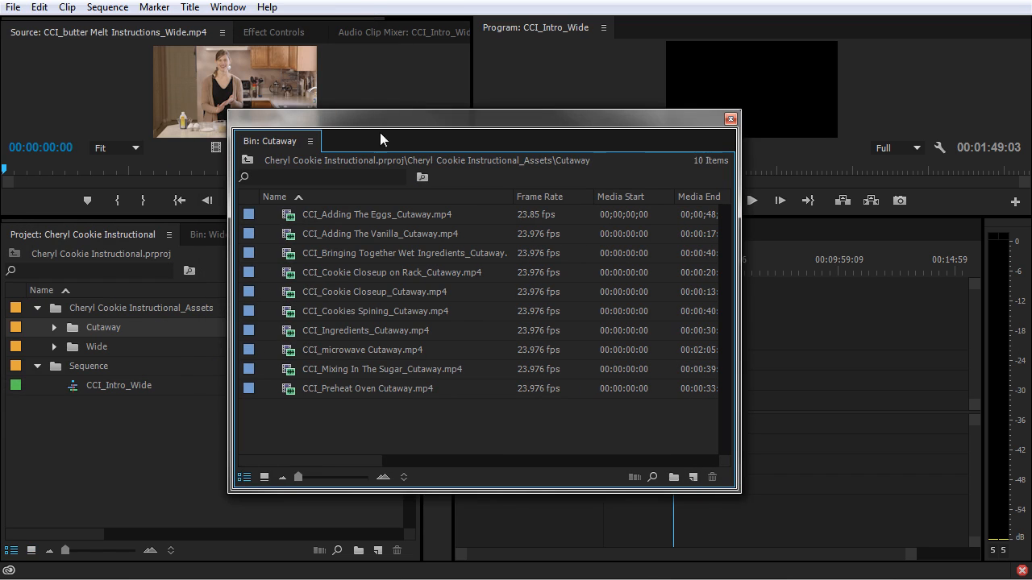
pyautogui.click(263, 477)
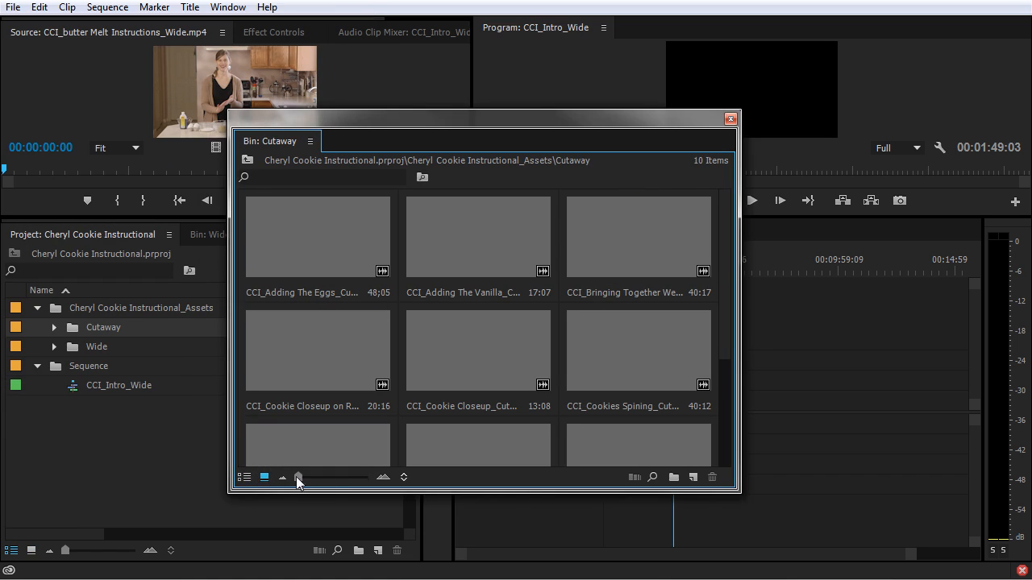
pyautogui.moveTo(281, 143); pyautogui.dragTo(271, 234)
# Switch between the docked Wide and Cutaway bins to look through their clips, and return to the project's item list.
pyautogui.click(211, 235)
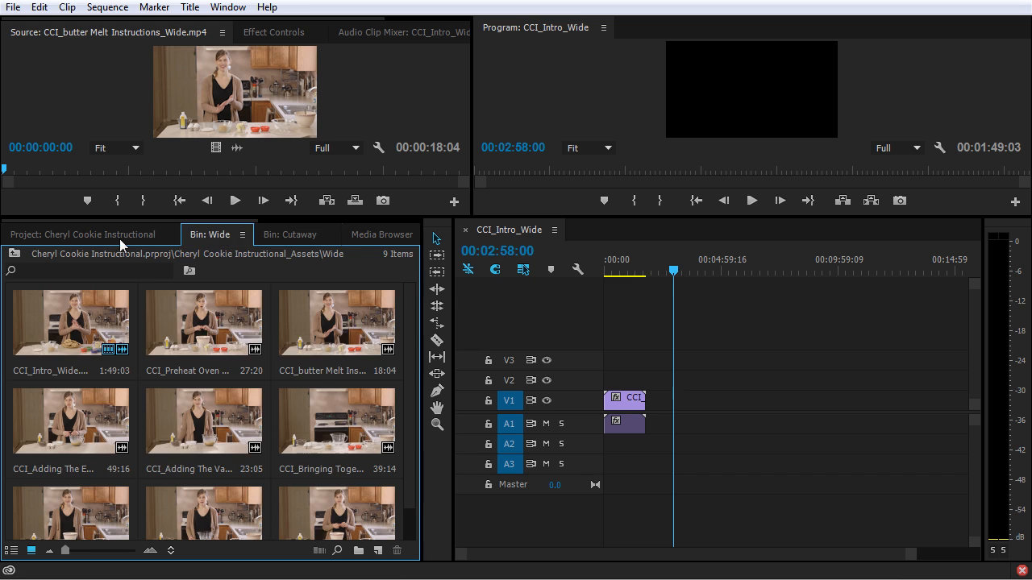
pyautogui.click(284, 234)
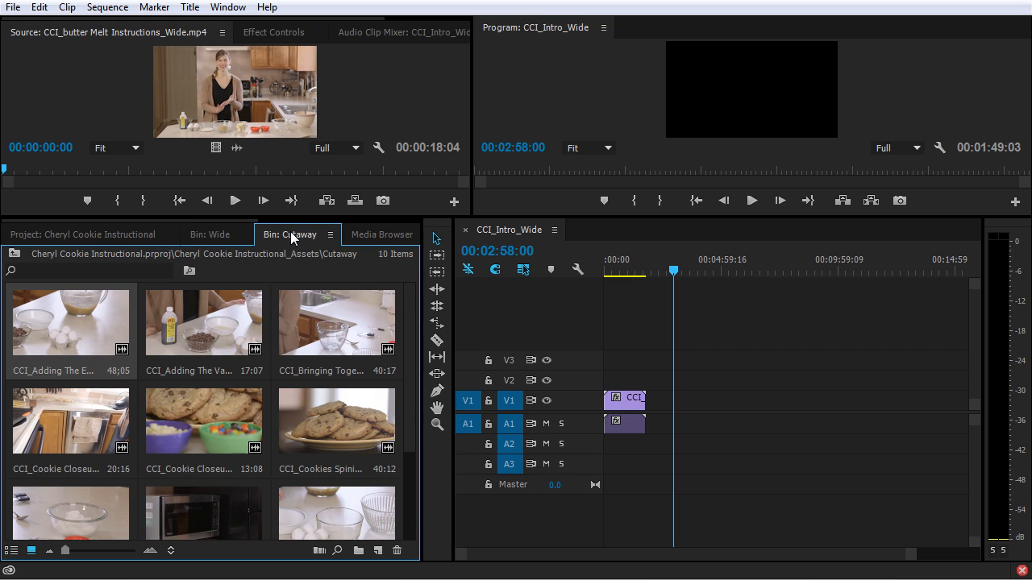
pyautogui.scroll(-2, 290, 368)
pyautogui.scroll(2, 310, 368)
pyautogui.click(201, 234)
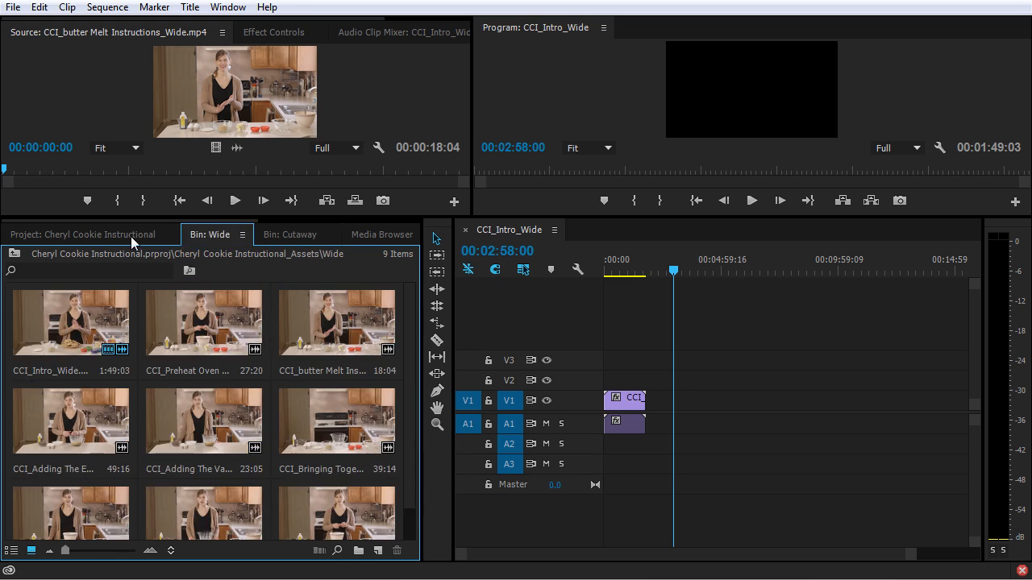
pyautogui.click(131, 235)
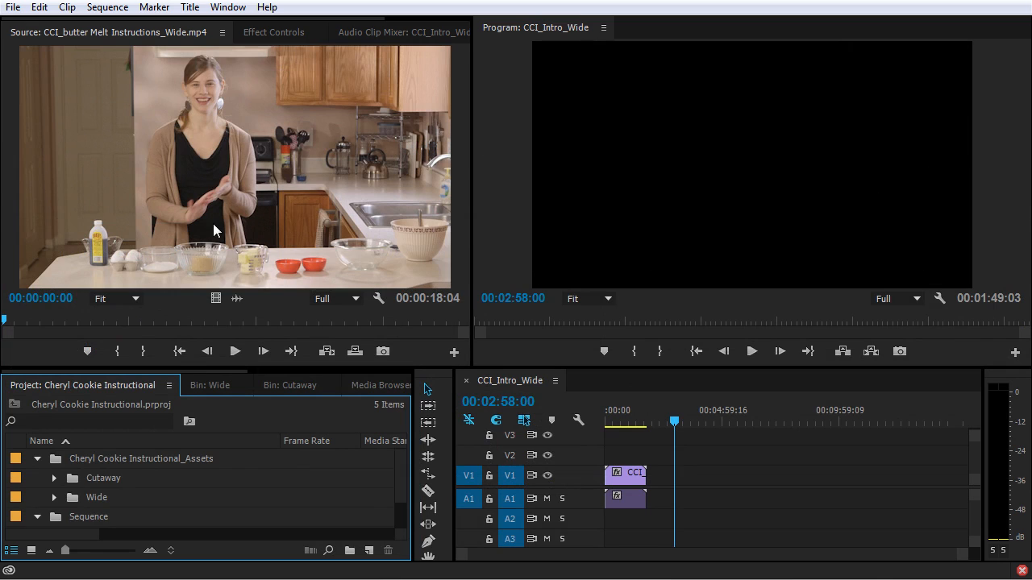
# Expand the Cutaway bin in the project list and load CCI_Adding The Eggs_Cutaway.mp4 into the Source monitor.
pyautogui.click(54, 478)
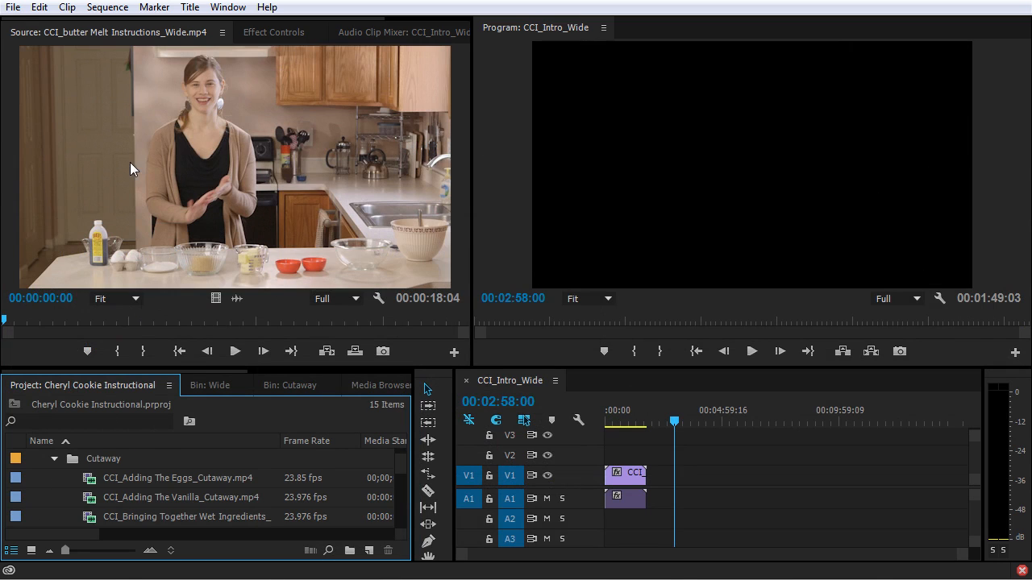
pyautogui.click(91, 482)
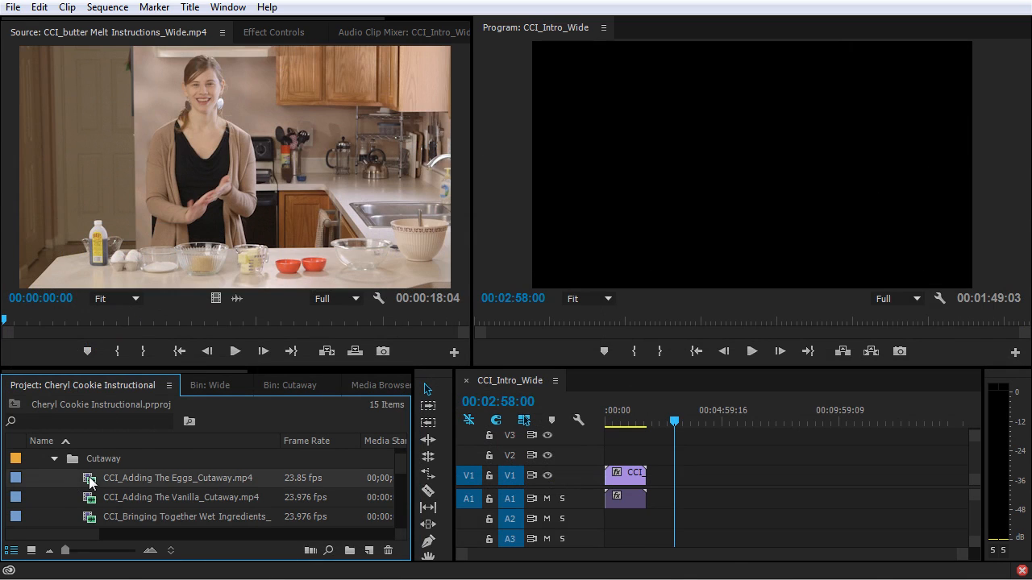
pyautogui.doubleClick(90, 481)
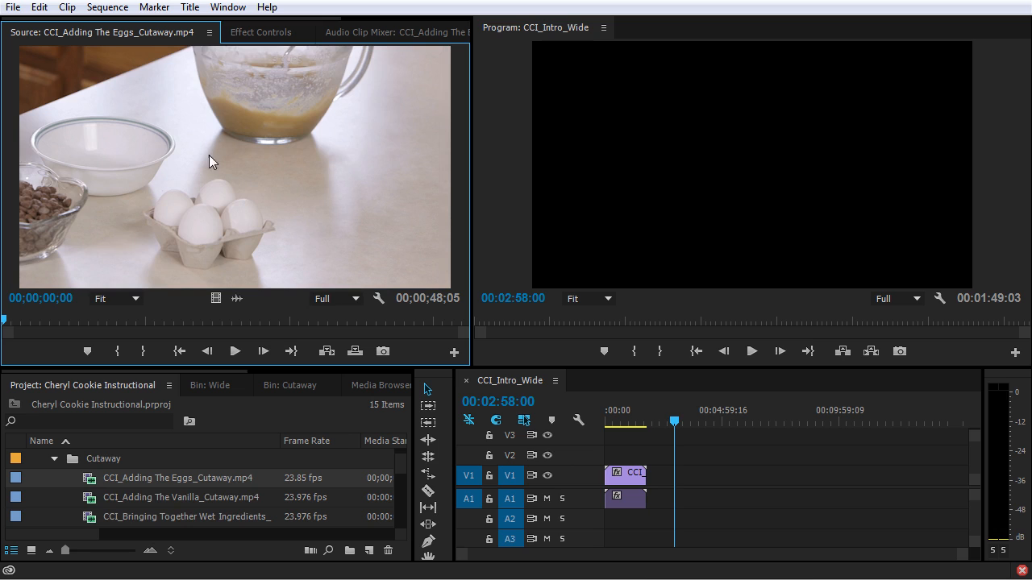
# Place the eggs cutaway on the timeline at 00:02:58:00, followed by a video-only copy and an audio-only copy.
pyautogui.moveTo(129, 141); pyautogui.dragTo(674, 508)
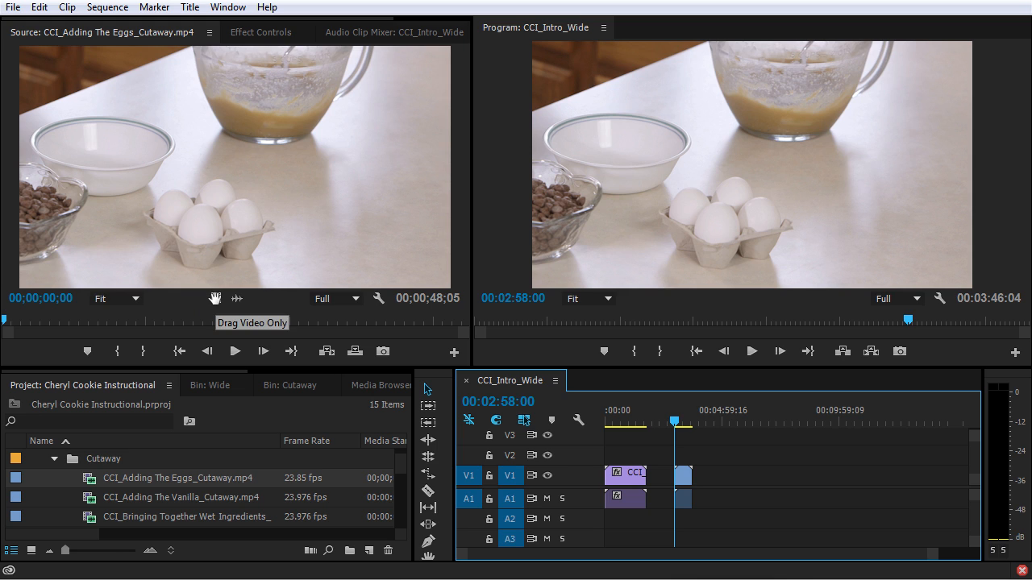
pyautogui.moveTo(214, 298); pyautogui.dragTo(704, 482)
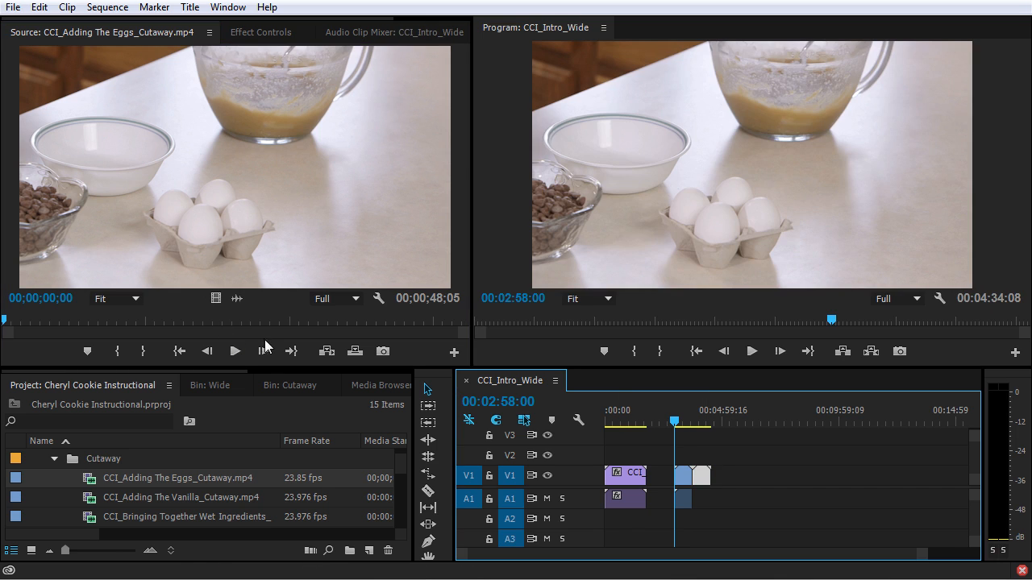
pyautogui.moveTo(239, 299); pyautogui.dragTo(721, 511)
# Delete the full, video-only and audio-only copies of the eggs cutaway from the timeline.
pyautogui.moveTo(748, 467); pyautogui.dragTo(675, 513)
pyautogui.press('Delete')
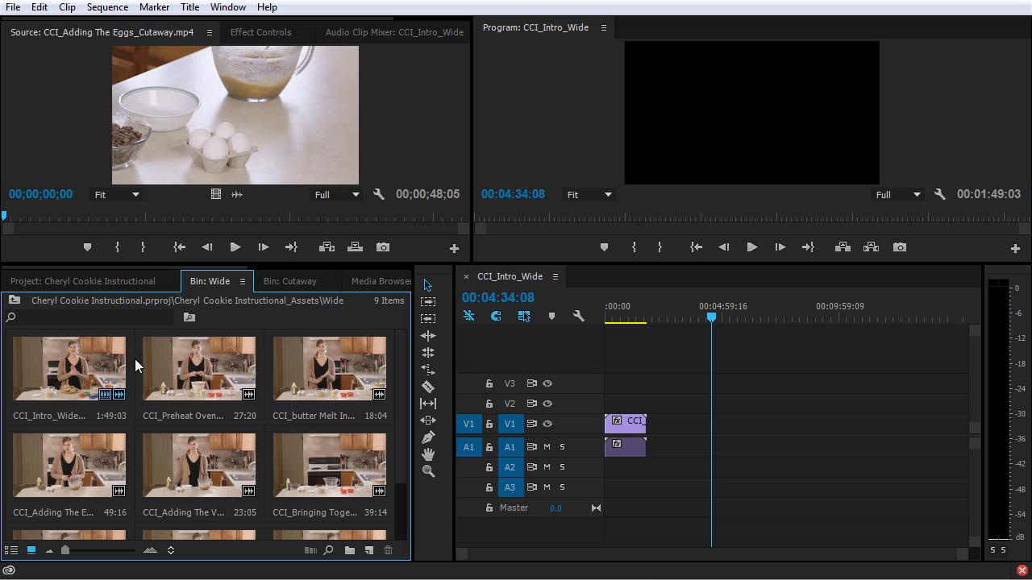
# Automate the Wide bin's first eight clips to the sequence at 00:04:34:08 in Selection Order, sequentially, with Overwrite Edit, 30-frame overlap and default transitions.
pyautogui.click(88, 364)
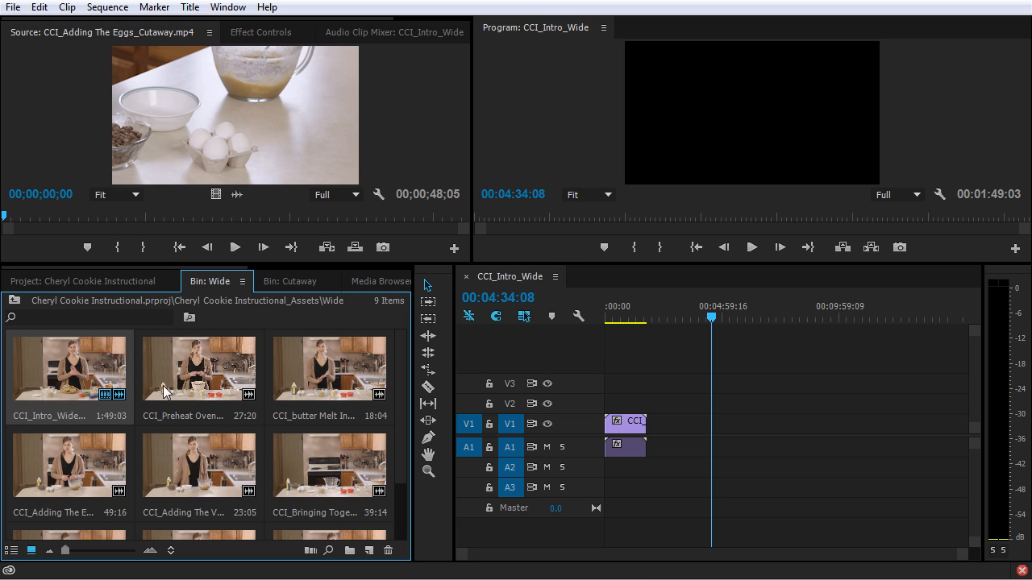
pyautogui.scroll(-1, 167, 397)
pyautogui.keyDown('shift'); pyautogui.click(199, 491); pyautogui.keyUp('shift')
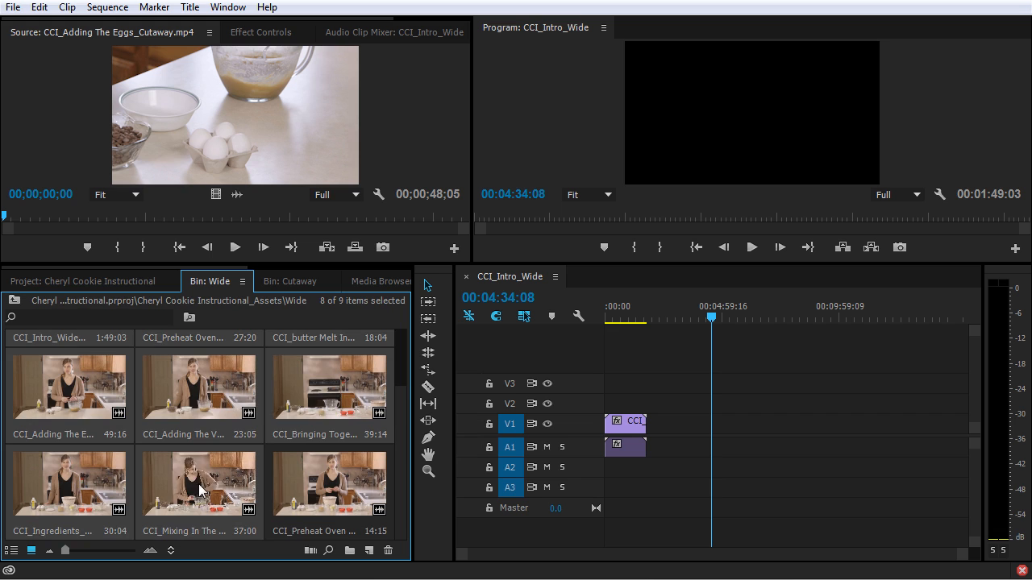
pyautogui.scroll(1, 189, 485)
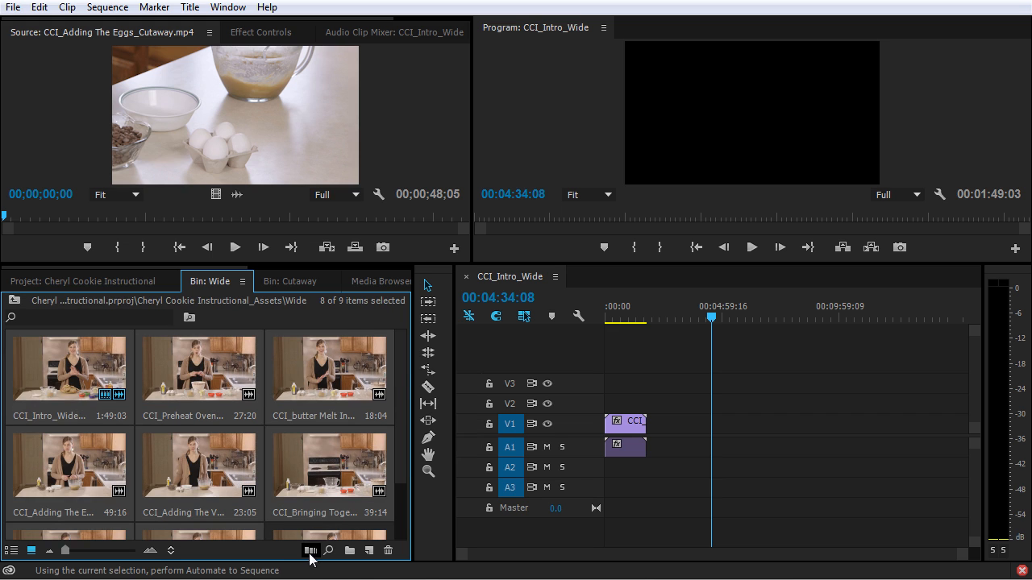
pyautogui.click(311, 551)
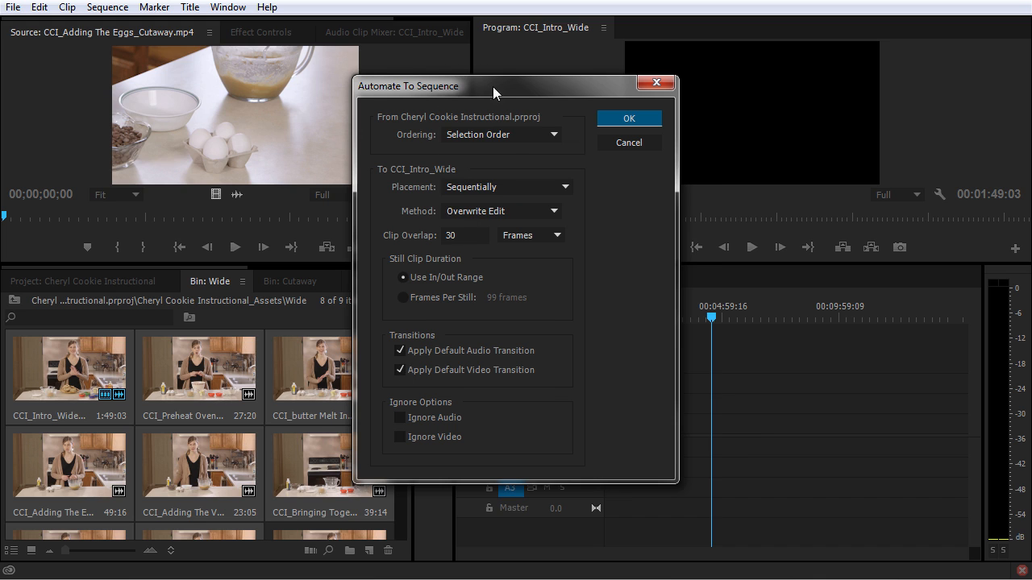
pyautogui.moveTo(492, 87); pyautogui.dragTo(512, 112)
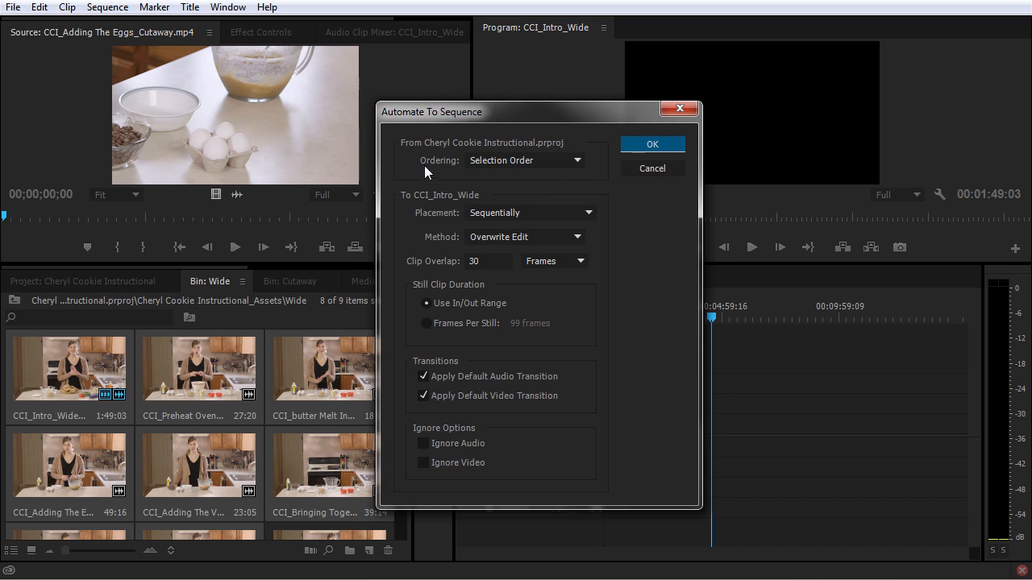
pyautogui.click(551, 163)
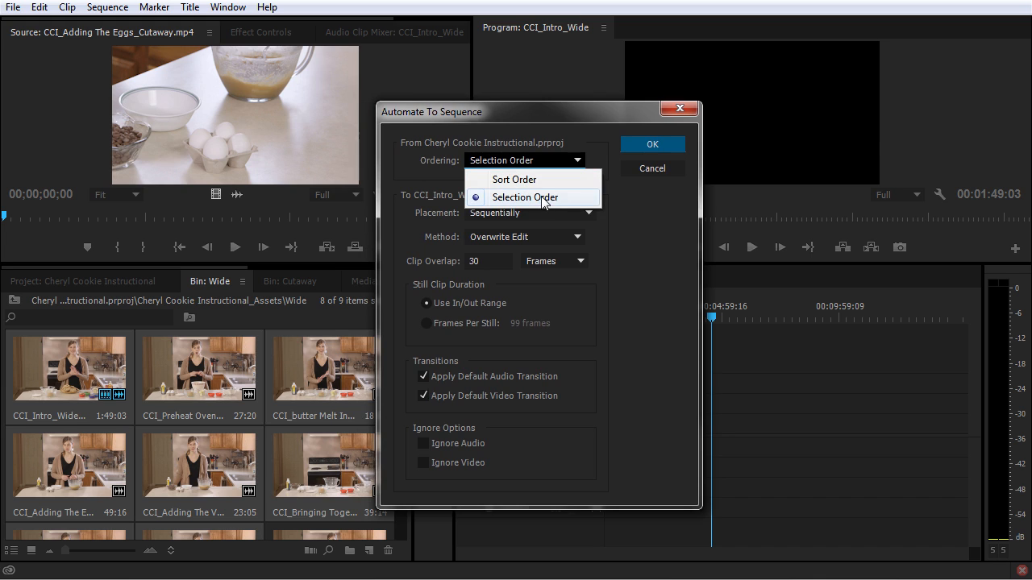
pyautogui.click(432, 179)
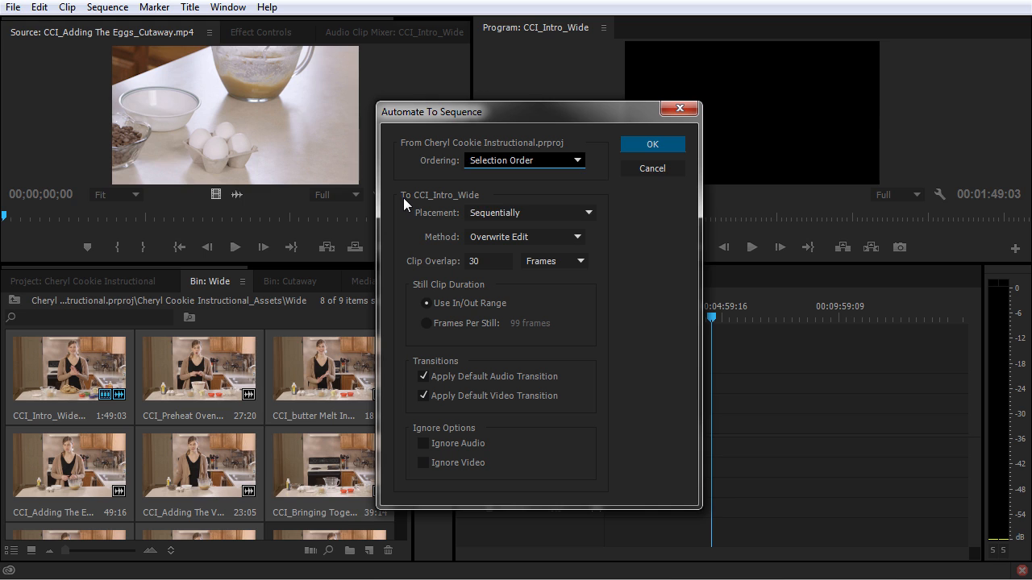
pyautogui.press('Tab')
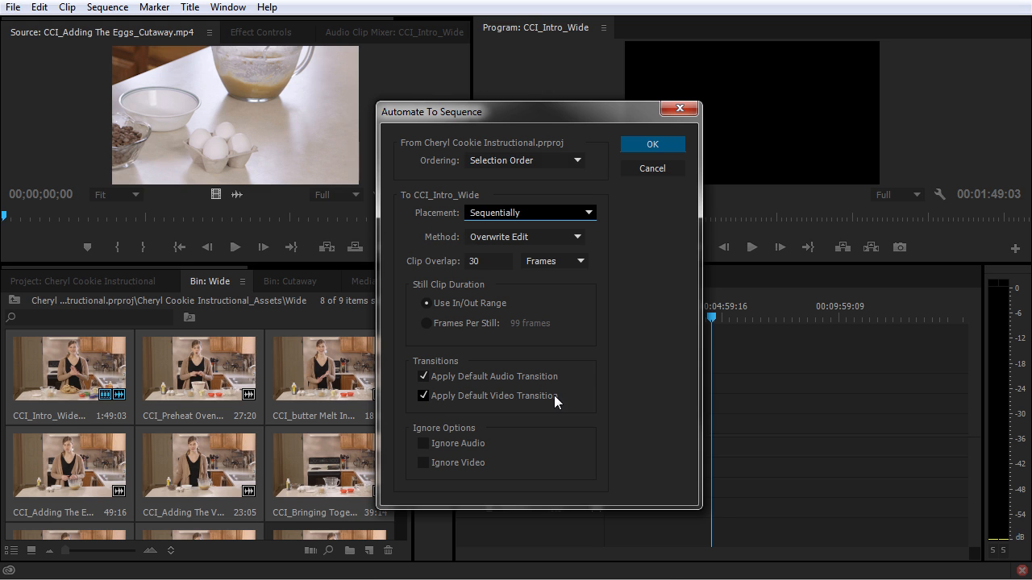
pyautogui.click(652, 144)
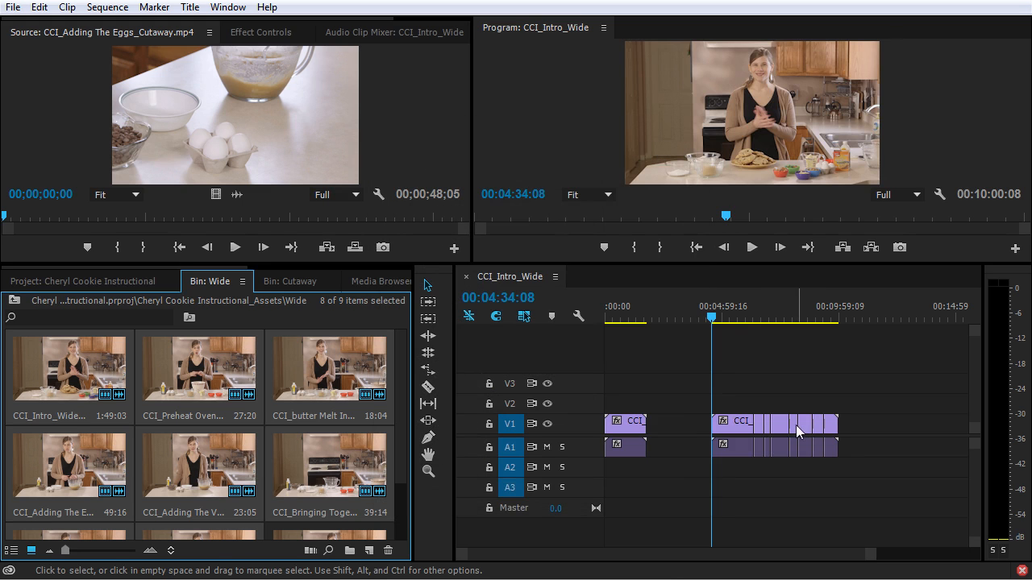
# Examine the default transitions at the cuts between the automatically placed Wide clips in the timeline.
pyautogui.moveTo(737, 319); pyautogui.dragTo(741, 319)
pyautogui.press('=')
pyautogui.press('=')
pyautogui.press('=')
pyautogui.press('=')
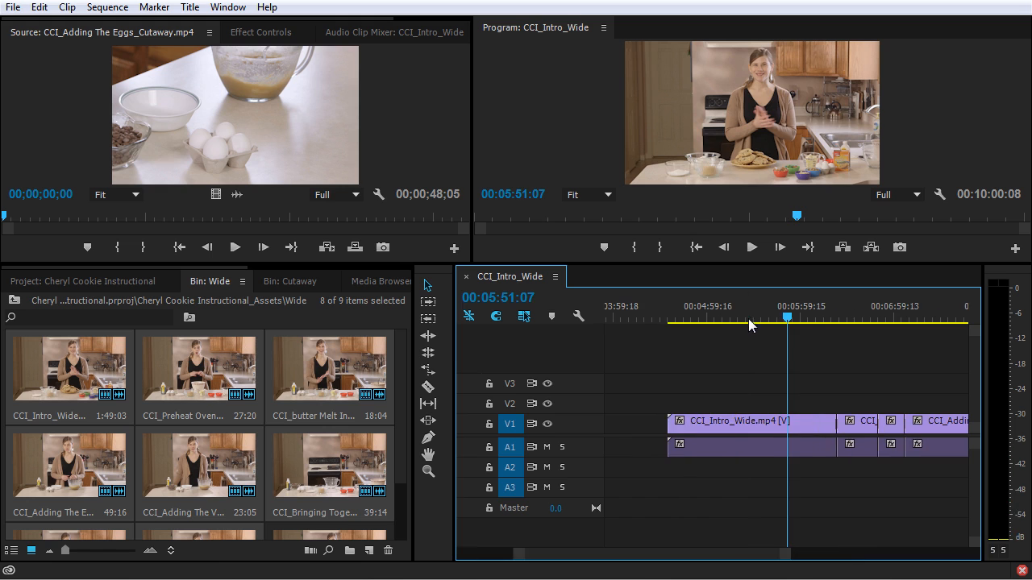
pyautogui.moveTo(675, 553); pyautogui.dragTo(686, 554)
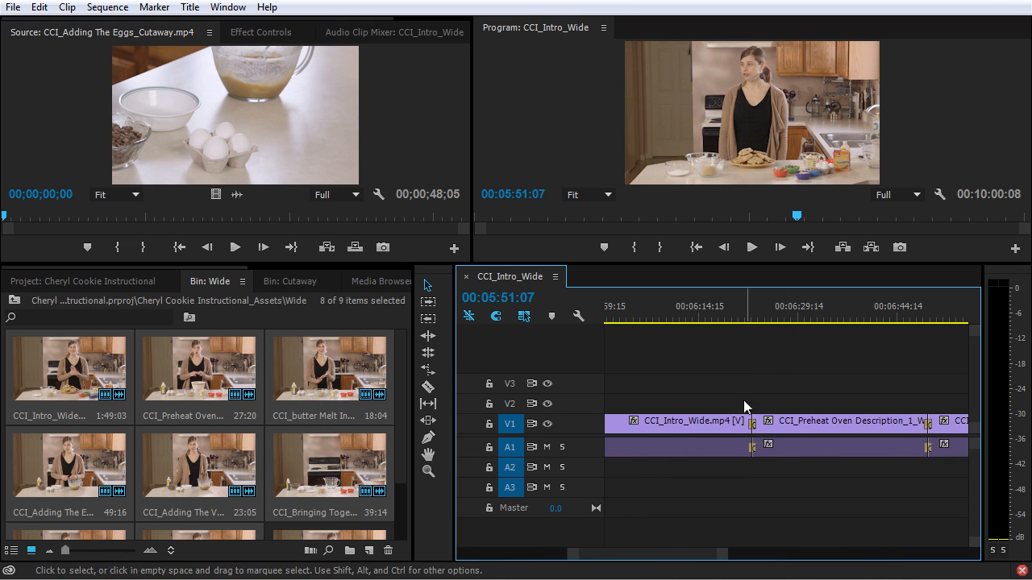
# Delete all the automatically placed Wide clips from the timeline, keeping the original intro clip at the start.
pyautogui.press('-')
pyautogui.press('-')
pyautogui.press('-')
pyautogui.press('-')
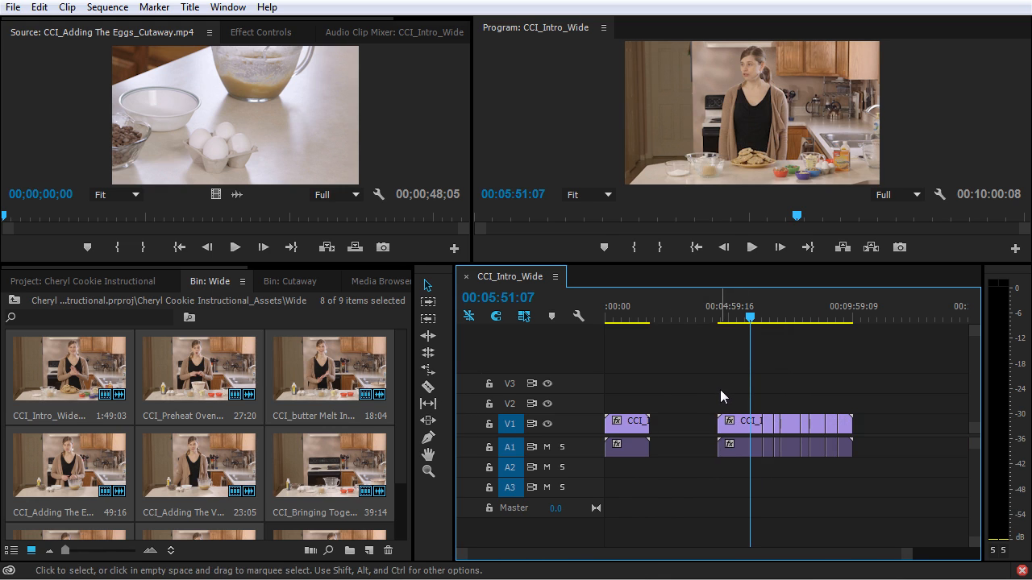
pyautogui.moveTo(697, 388); pyautogui.dragTo(870, 486)
pyautogui.press('Delete')
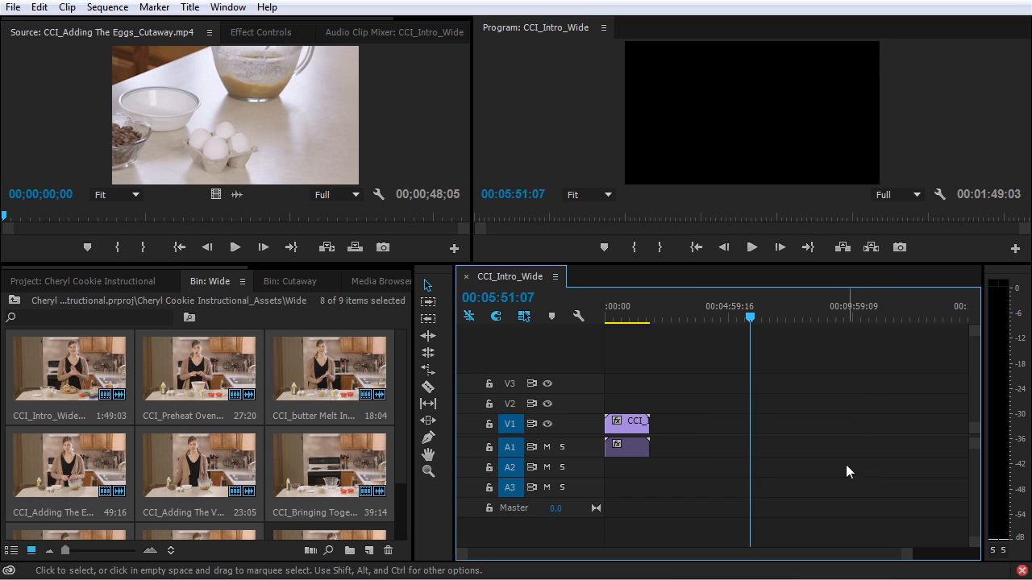
# Select the Cutaway clips from Adding The Eggs through microwave in the project list and check Automate to Sequence's ordering options without applying them.
pyautogui.click(119, 281)
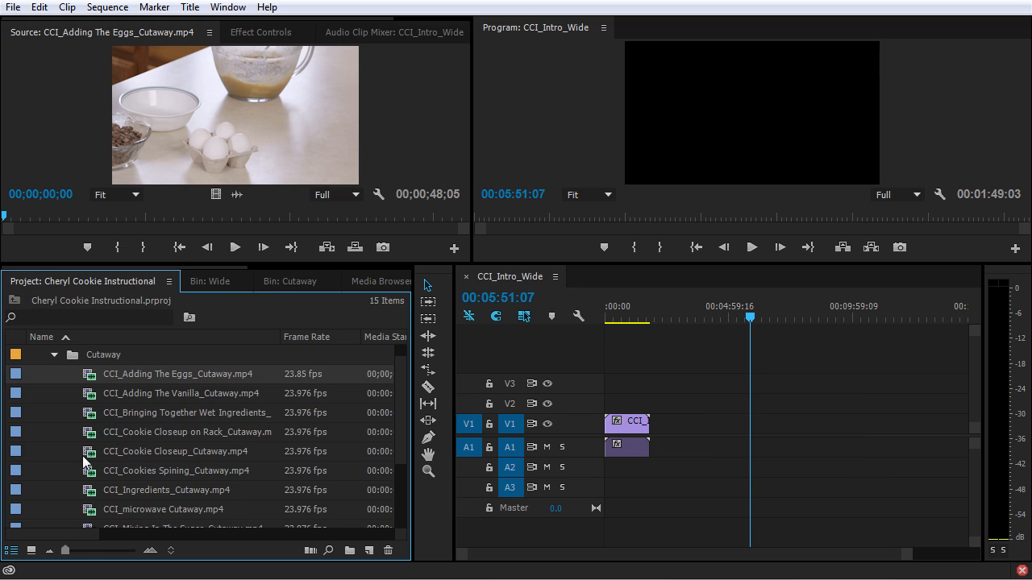
pyautogui.keyDown('shift'); pyautogui.click(87, 510); pyautogui.keyUp('shift')
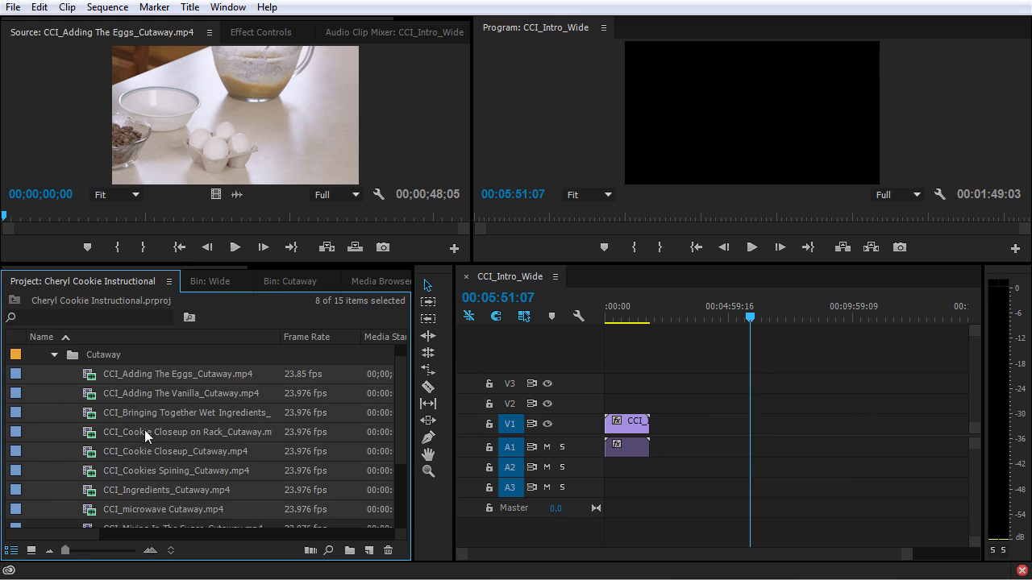
pyautogui.click(311, 552)
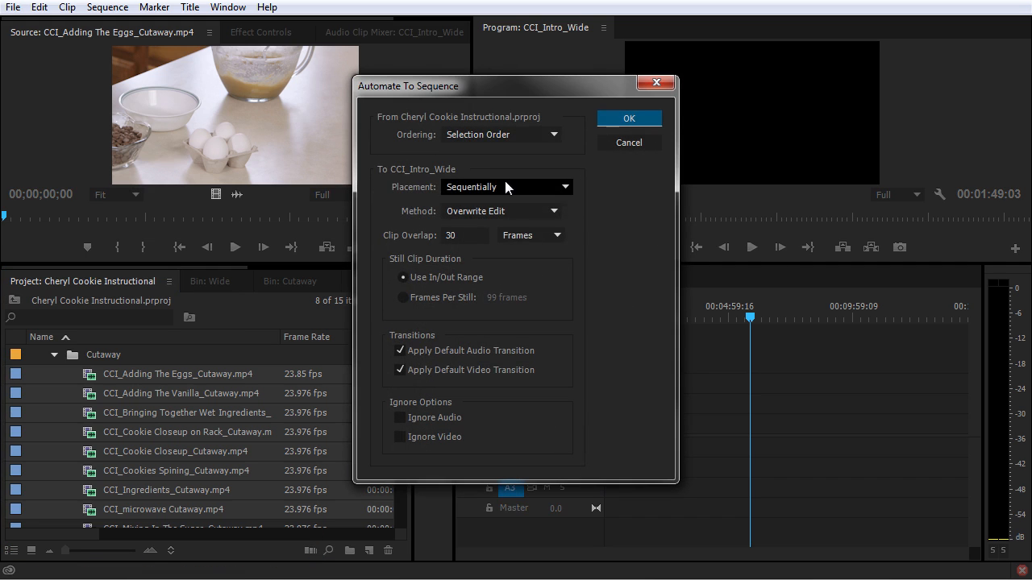
pyautogui.click(544, 135)
pyautogui.click(400, 156)
pyautogui.click(622, 146)
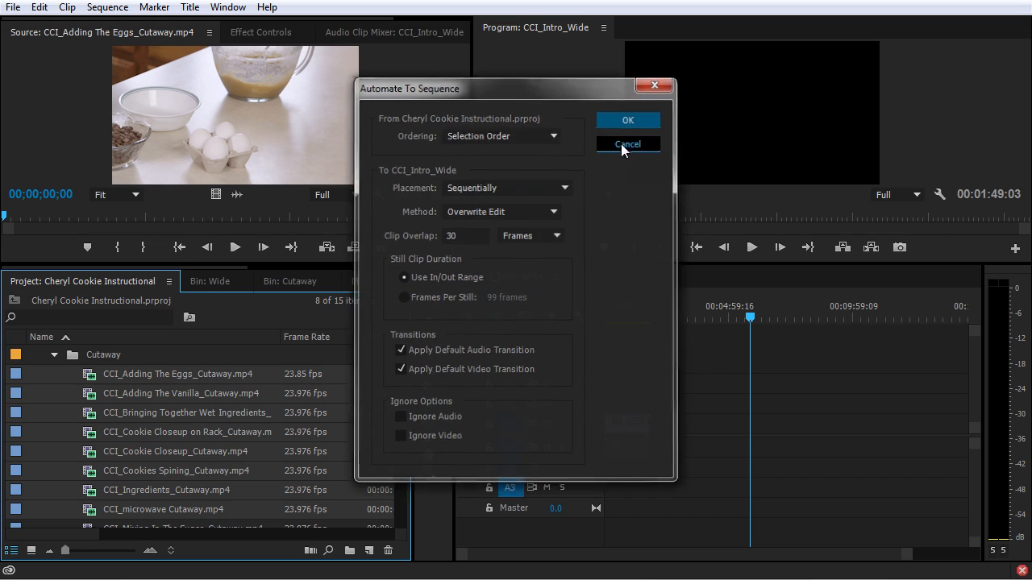
# Select four individual Cutaway clips, check Automate to Sequence for them without applying it, and collapse the Cutaway bin.
pyautogui.keyDown('ctrl'); pyautogui.click(94, 457); pyautogui.keyUp('ctrl')
pyautogui.keyDown('ctrl'); pyautogui.click(92, 474); pyautogui.keyUp('ctrl')
pyautogui.keyDown('ctrl'); pyautogui.click(94, 401); pyautogui.keyUp('ctrl')
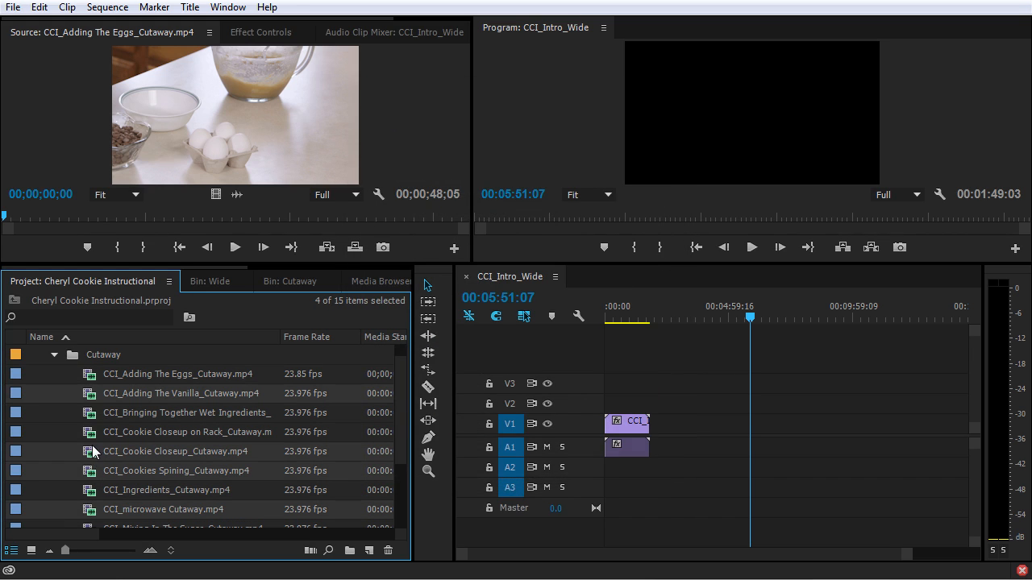
pyautogui.click(310, 551)
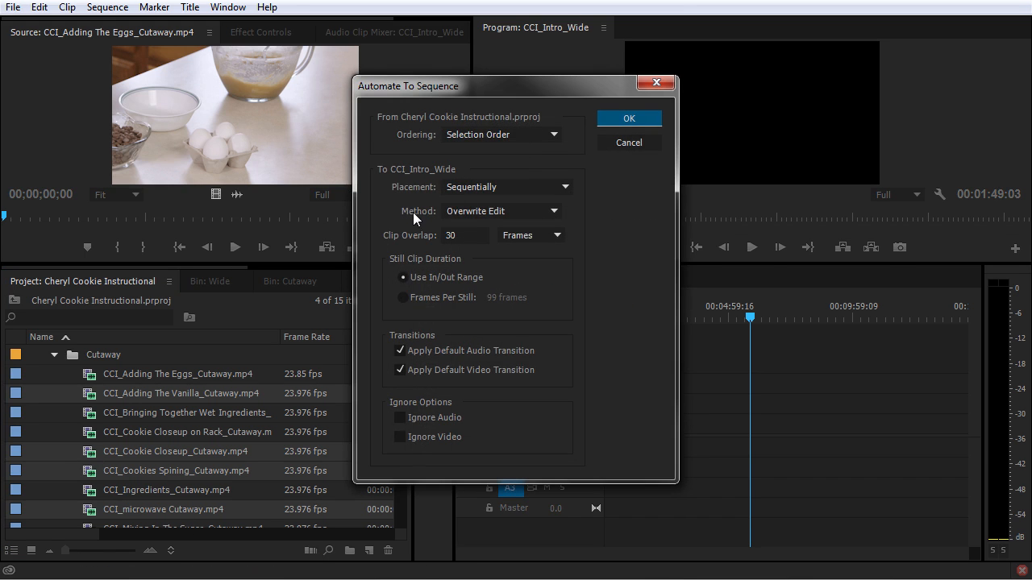
pyautogui.click(627, 126)
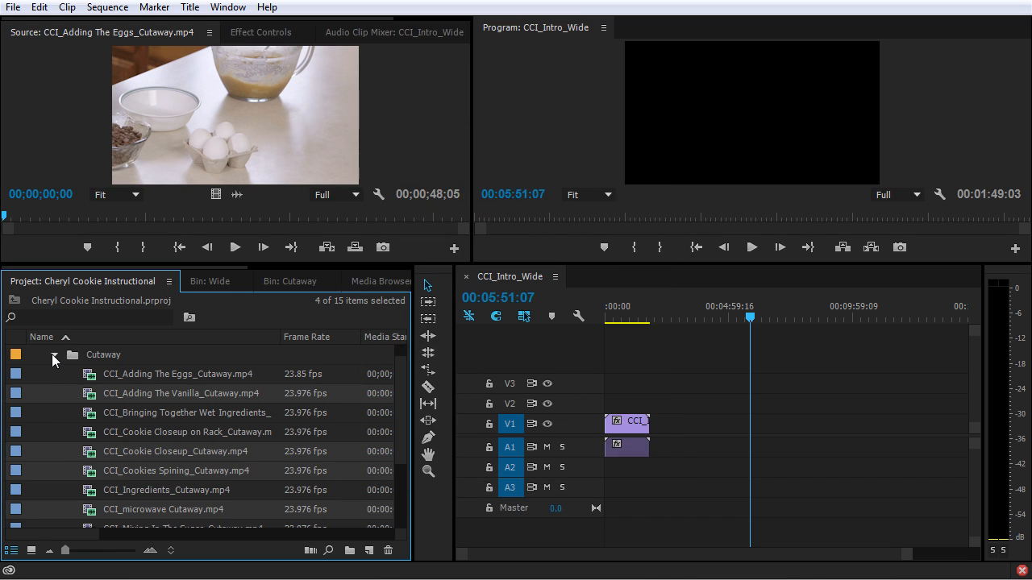
pyautogui.click(52, 355)
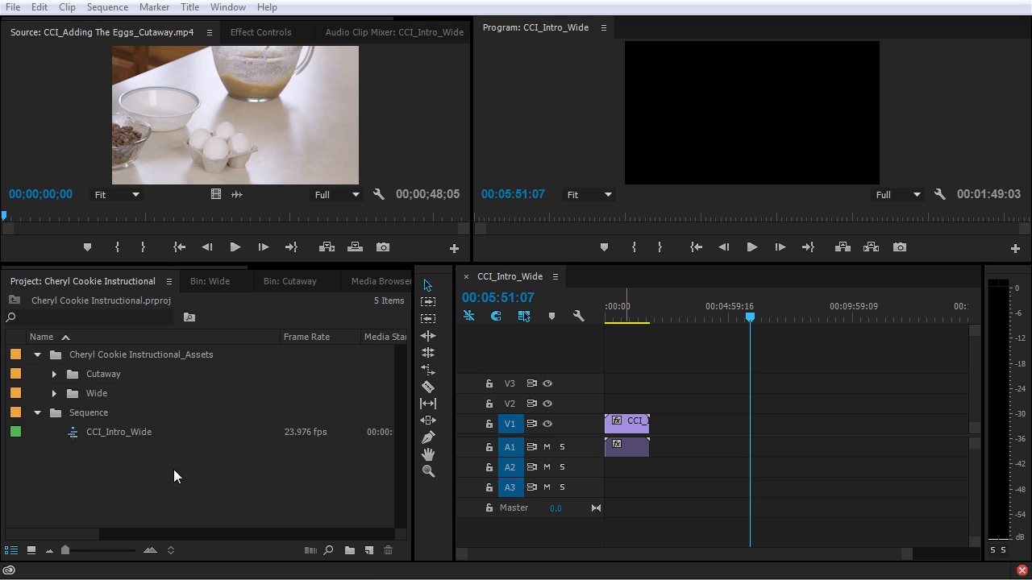